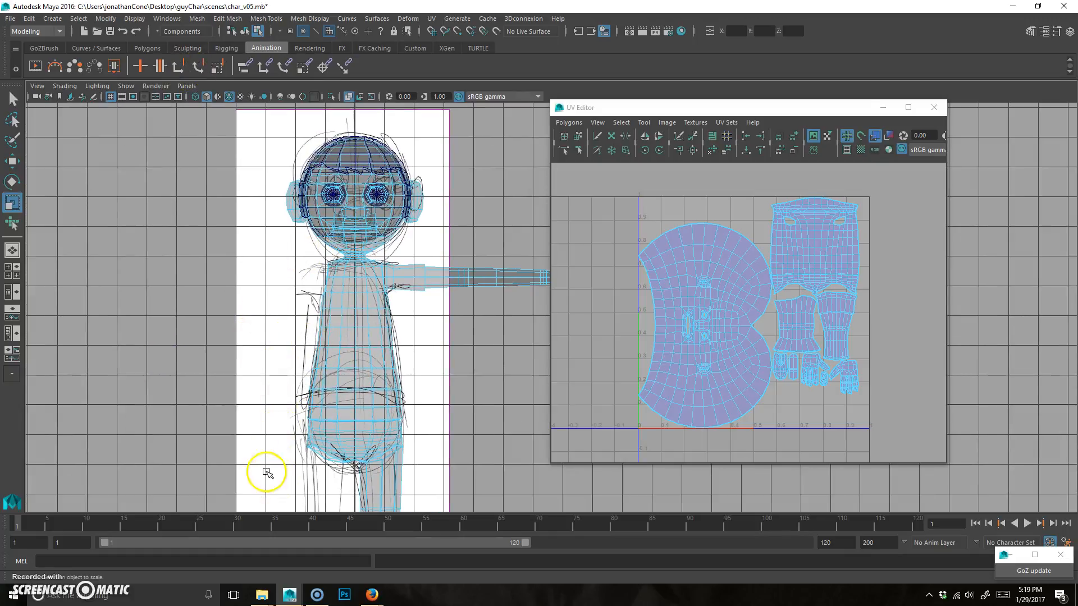
Hide the reference image in the front view.
click(126, 86)
click(155, 128)
click(126, 87)
click(163, 188)
Select all body faces on the armless side of the character's center line and delete them.
alt+right_drag(447, 352, 435, 357)
drag(261, 501, 368, 116)
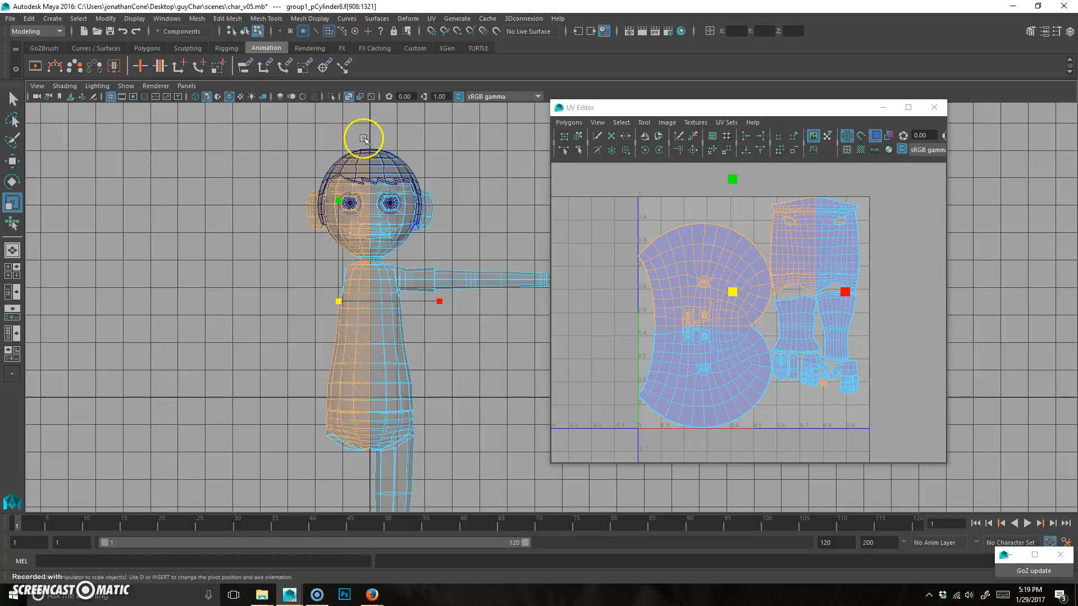
key(Delete)
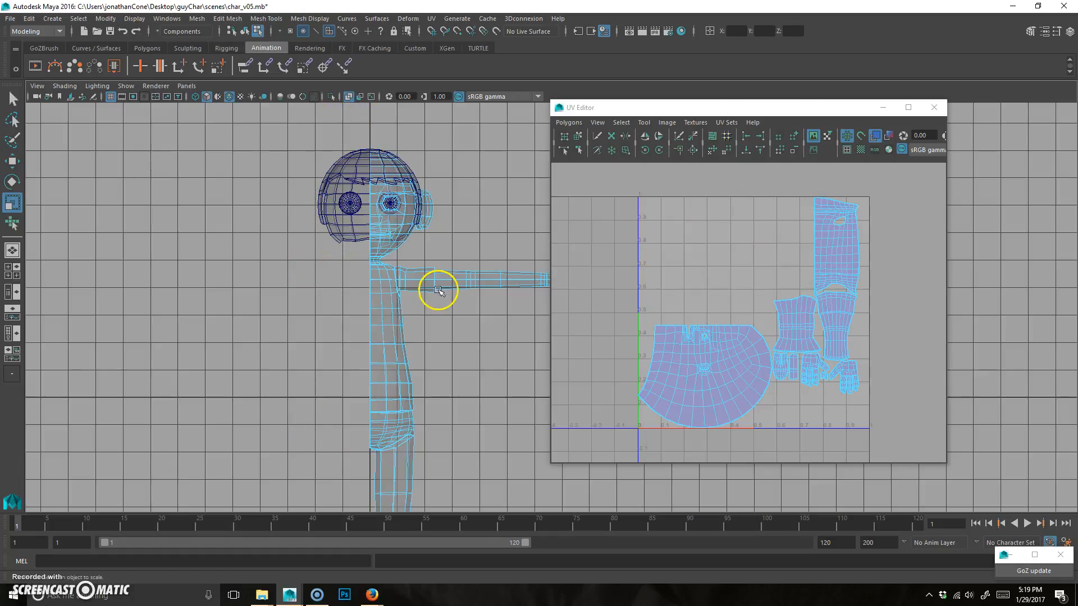
Switch to the perspective view and select the remaining half-body mesh as an object.
key(space)
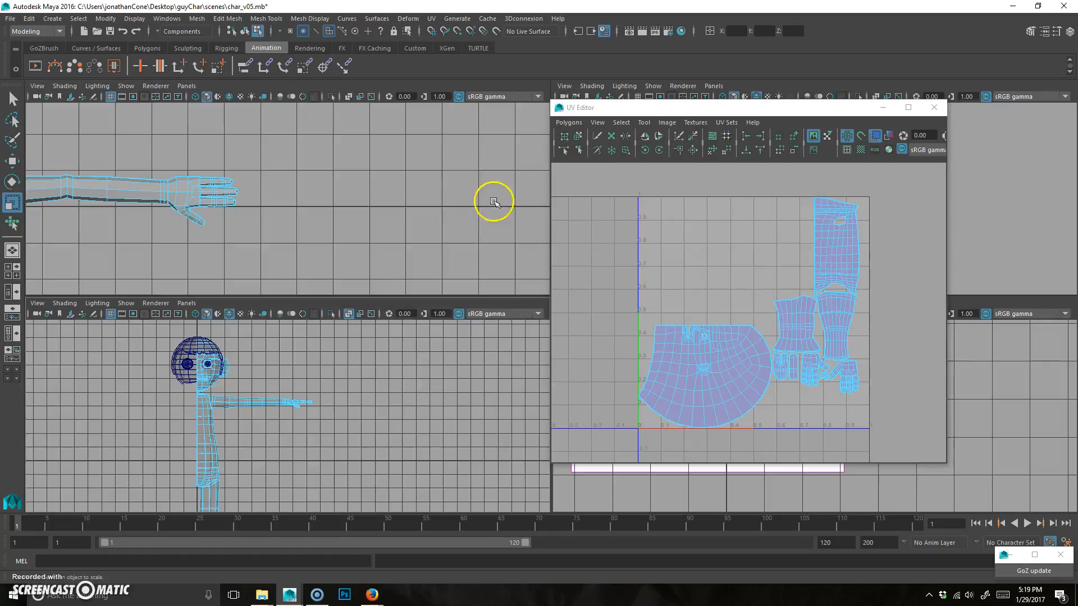
key(space)
alt+drag(438, 257, 601, 247)
alt+middle_drag(449, 244, 113, 229)
alt+drag(289, 238, 310, 243)
alt+right_drag(310, 243, 384, 202)
click(374, 271)
alt+right_drag(764, 259, 608, 272)
alt+right_drag(435, 212, 797, 273)
alt+middle_drag(799, 274, 877, 315)
alt+right_drag(877, 314, 645, 318)
alt+middle_drag(755, 345, 725, 332)
alt+right_drag(724, 331, 421, 233)
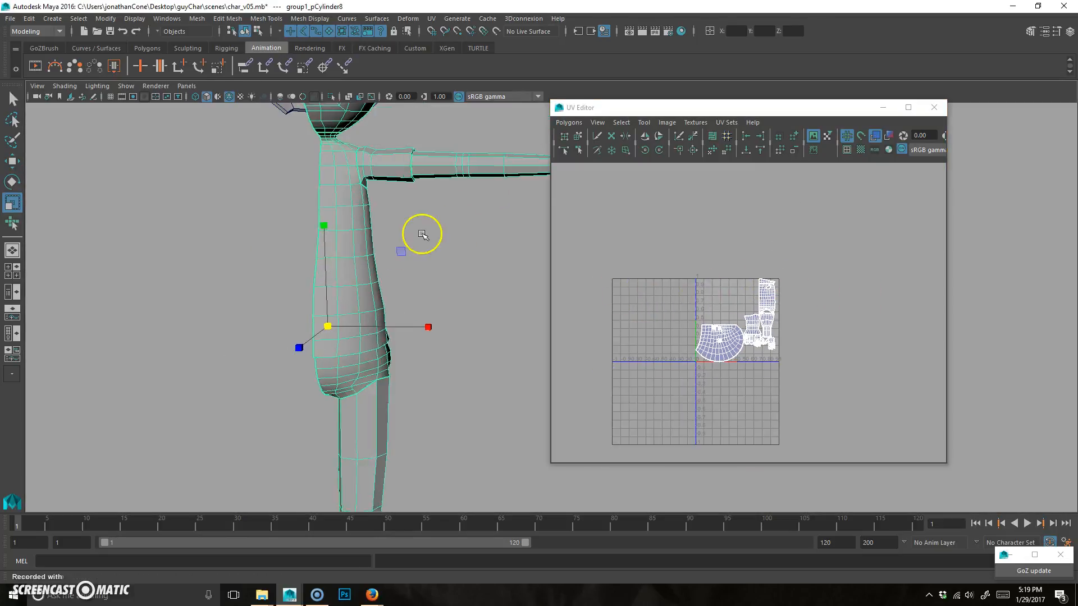
alt+middle_drag(421, 233, 431, 290)
alt+right_drag(698, 337, 760, 305)
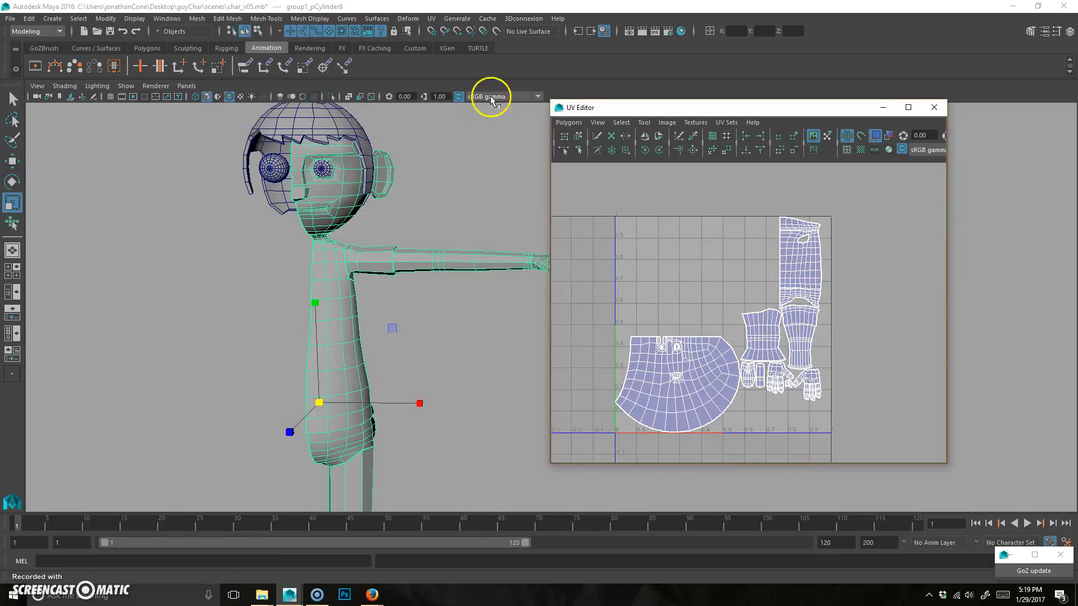
Move the whole torso UV shell out of the UV tile, beyond its right edge.
click(577, 136)
click(811, 265)
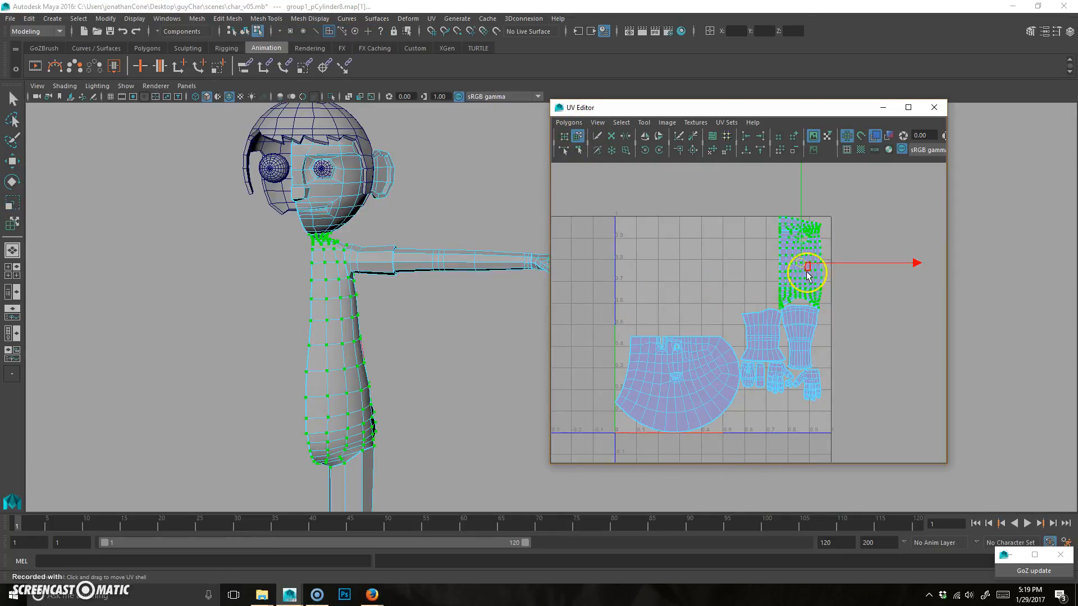
drag(807, 265, 917, 264)
Move the remaining limb UV shells together out of the UV tile, to the lower right of the torso shell.
alt+middle_drag(834, 351, 773, 302)
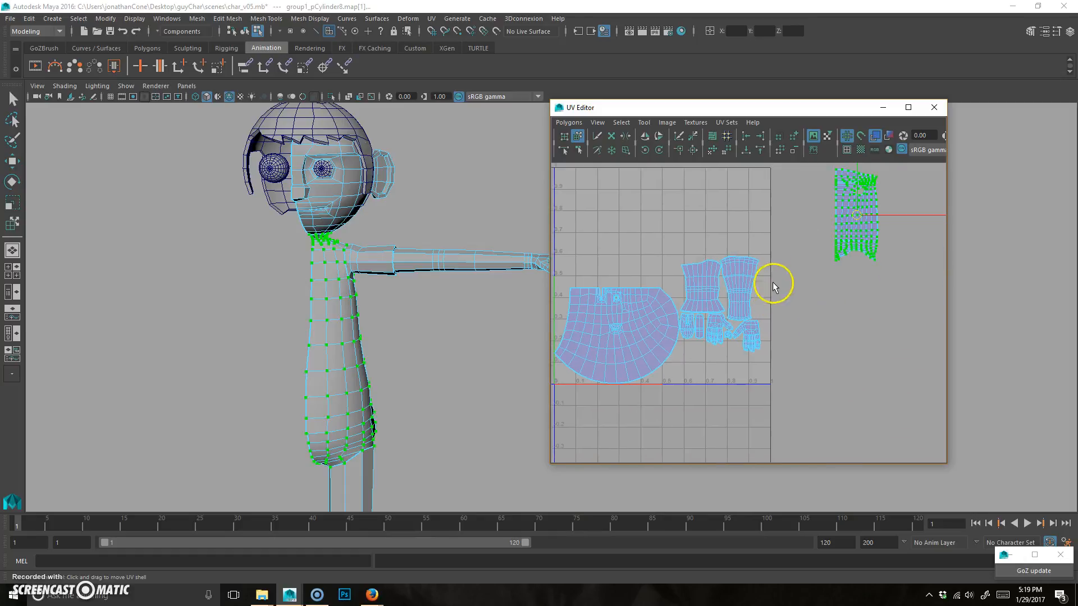
drag(514, 381, 532, 398)
drag(658, 322, 932, 375)
Move the head UV shell over to the right side of the UV tile.
alt+middle_drag(811, 346, 695, 335)
click(762, 359)
drag(778, 378, 594, 216)
alt+middle_drag(602, 228, 712, 328)
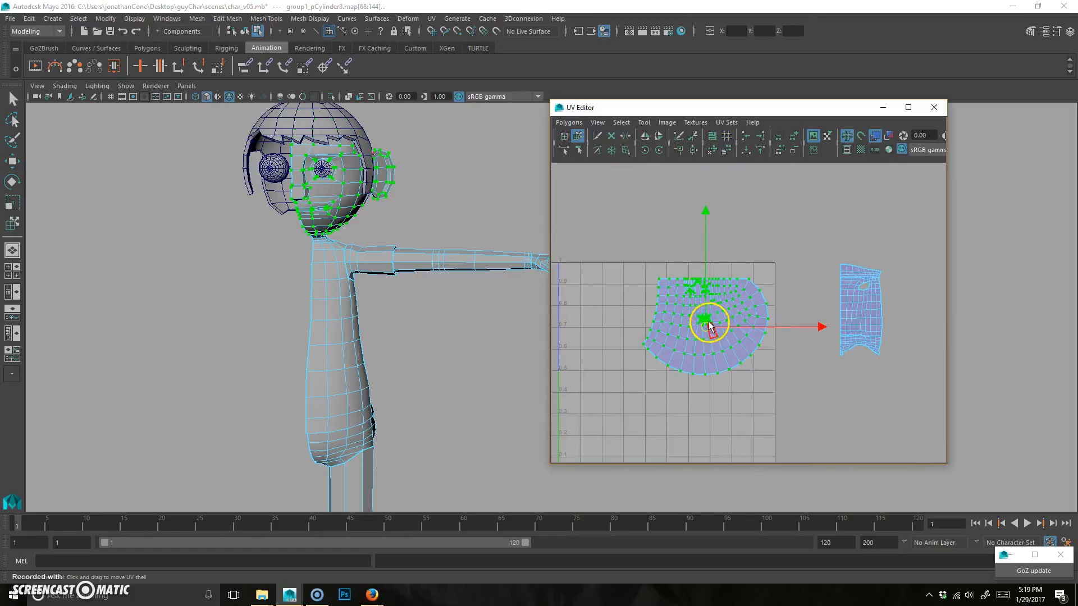
drag(711, 328, 738, 375)
alt+right_drag(810, 349, 685, 329)
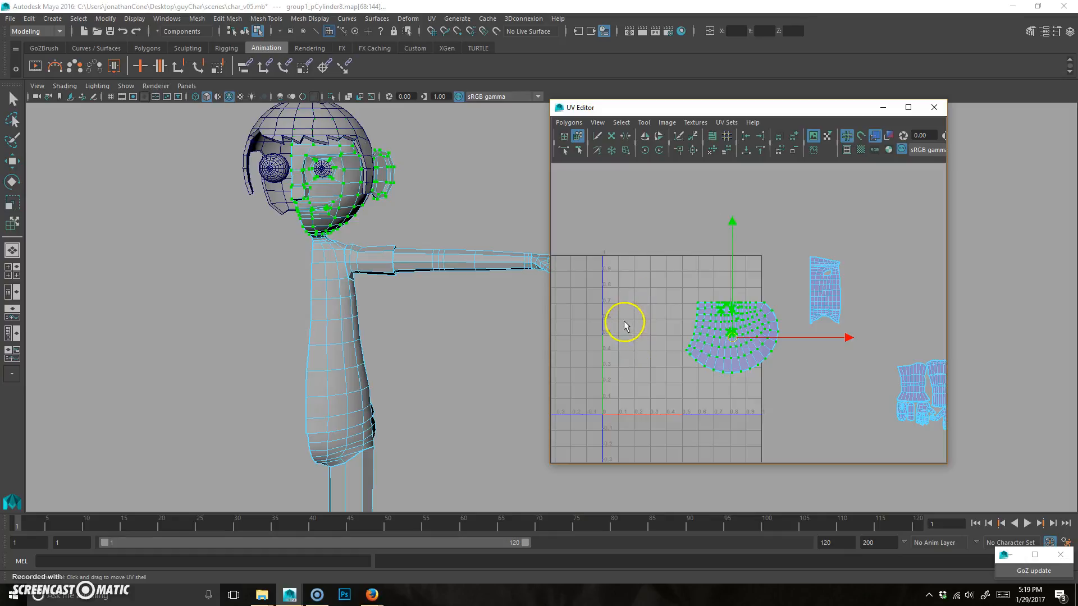
Rotate the head shell 90 degrees counterclockwise and fit it at the tile's top with its straight edge on the 0.5 line.
click(644, 150)
click(645, 151)
scroll(722, 332, up, 5)
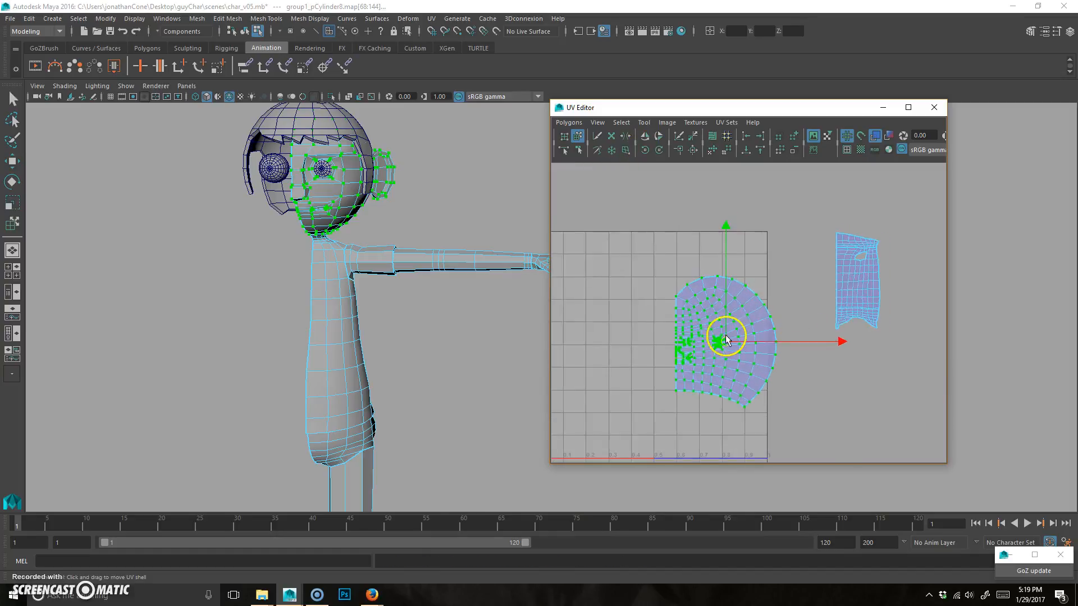
drag(756, 335, 748, 283)
scroll(713, 351, down, 3)
alt+middle_drag(710, 337, 714, 409)
scroll(750, 348, up, 1)
drag(739, 349, 735, 360)
Move the torso shell directly beneath the head shell, with its straight edge on the 0.5 line.
alt+middle_drag(776, 396, 769, 258)
alt+middle_drag(730, 322, 723, 374)
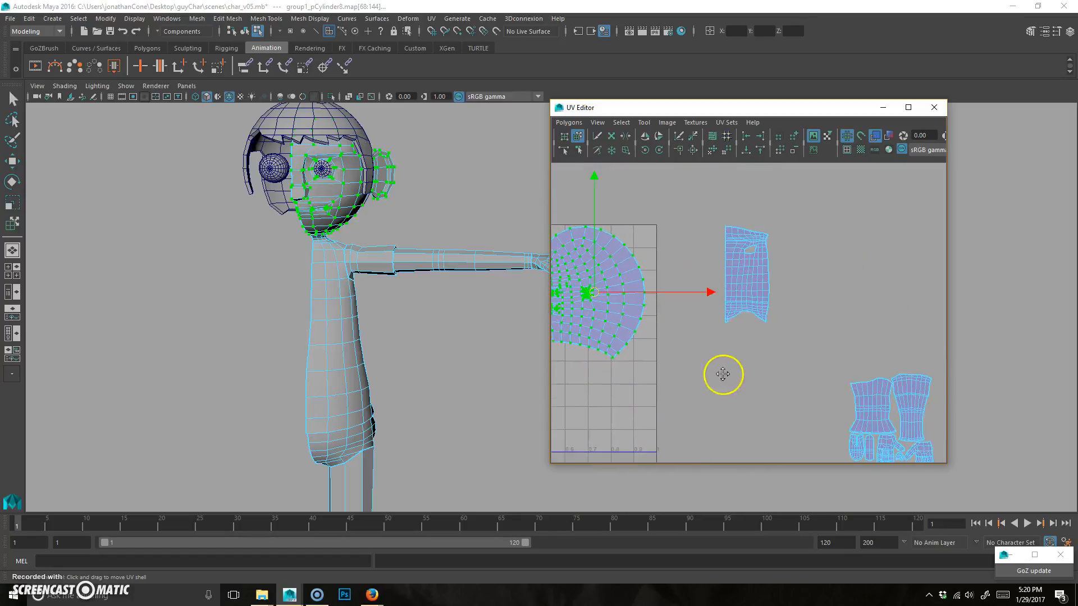
click(764, 314)
scroll(705, 308, down, 3)
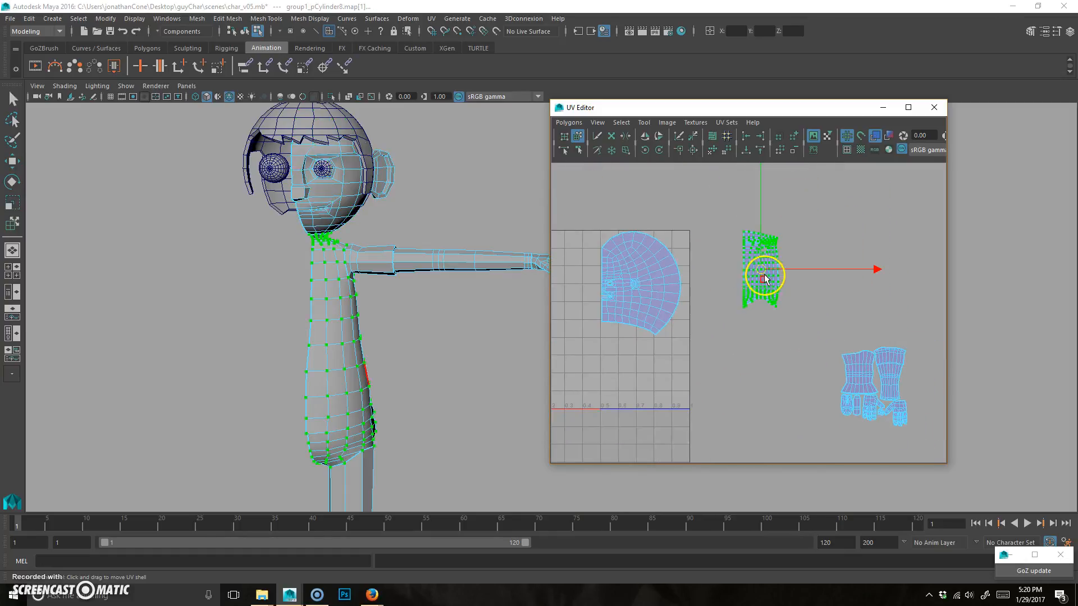
drag(764, 275, 623, 370)
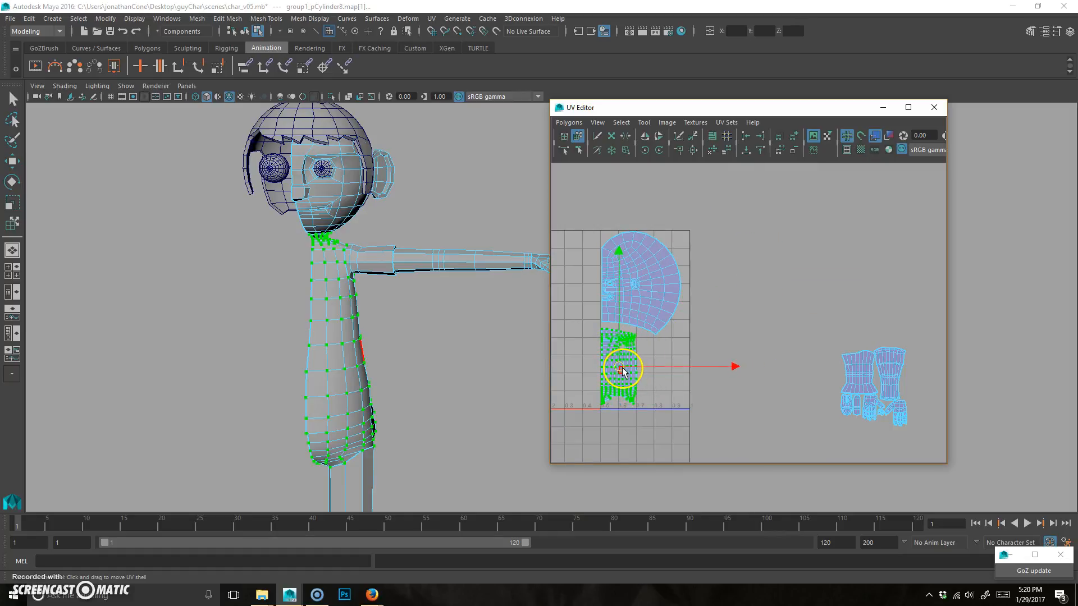
Move the leg shell into the UV tile beside the torso shell.
alt+middle_drag(830, 383, 748, 357)
click(784, 346)
scroll(742, 353, down, 1)
drag(789, 354, 618, 336)
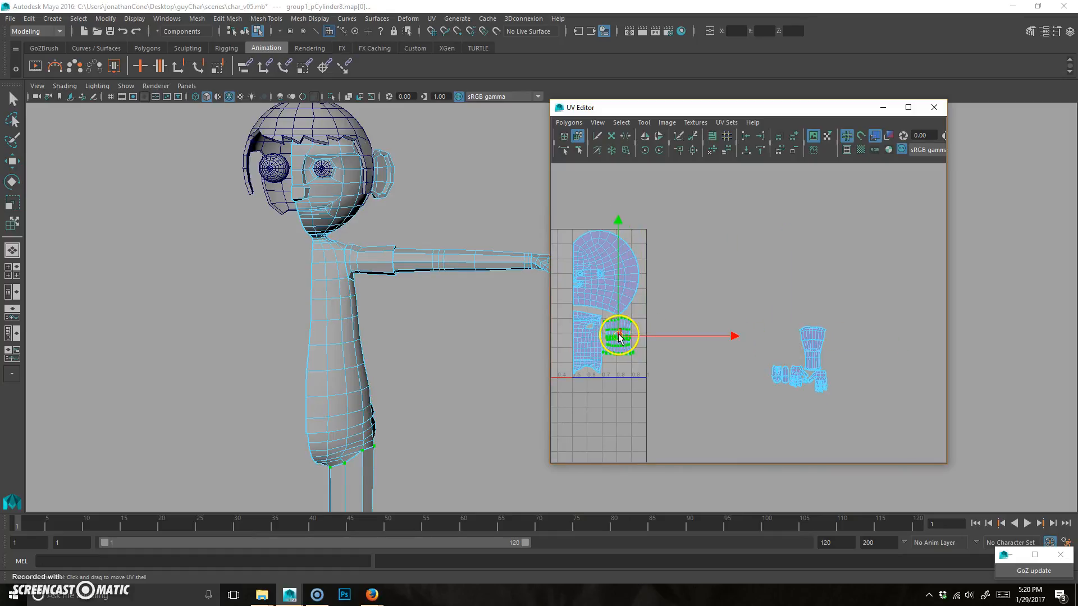
click(804, 372)
drag(812, 349, 638, 365)
key(ctrl+z)
alt+right_drag(527, 366, 673, 362)
drag(815, 355, 625, 349)
key(ctrl+z)
Rotate the leg shell 90 degrees counterclockwise and move it down to the tile's bottom edge beside the torso shell.
alt+right_drag(625, 349, 729, 359)
alt+middle_drag(728, 355, 943, 315)
alt+right_drag(784, 354, 842, 343)
alt+middle_drag(841, 343, 790, 368)
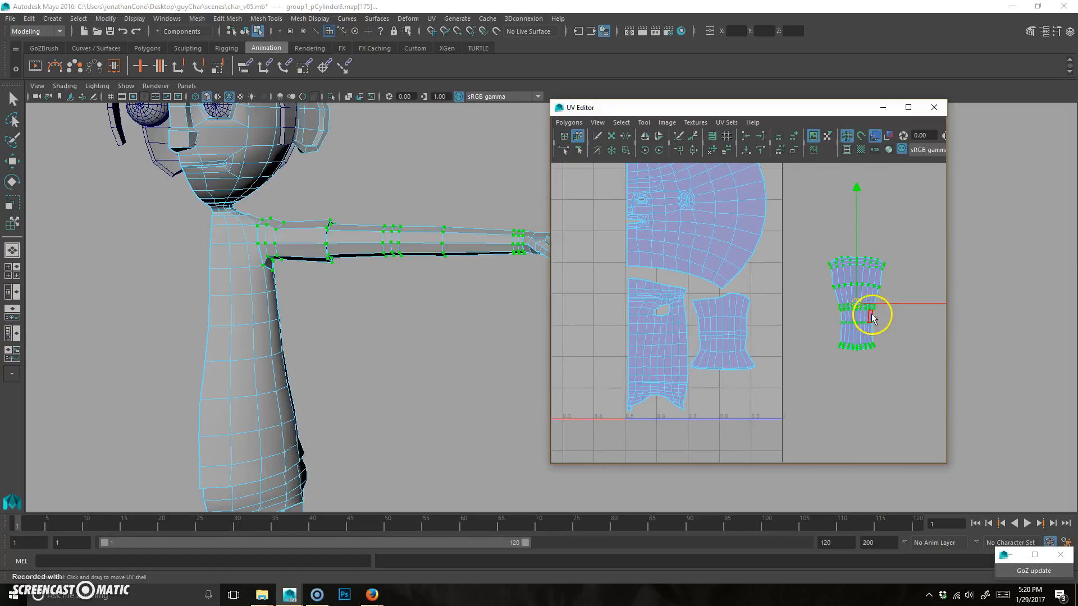
click(737, 345)
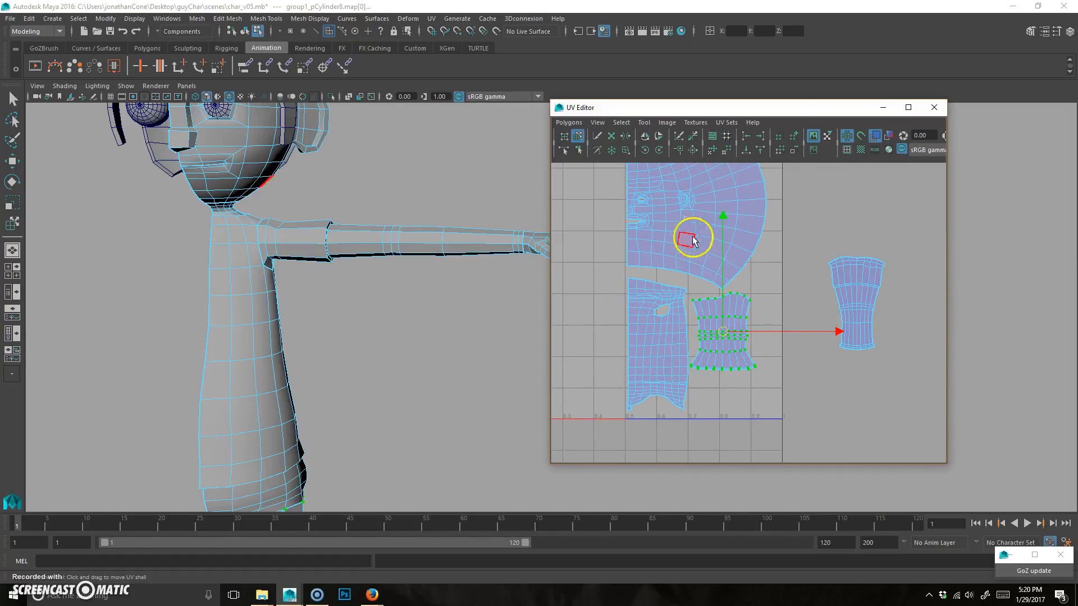
click(645, 150)
click(645, 150)
click(721, 339)
drag(722, 338, 731, 390)
Rotate the arm shell 180 degrees clockwise in 45-degree increments.
click(856, 312)
drag(856, 306, 758, 307)
key(ctrl+z)
click(659, 150)
click(660, 151)
click(658, 150)
click(659, 150)
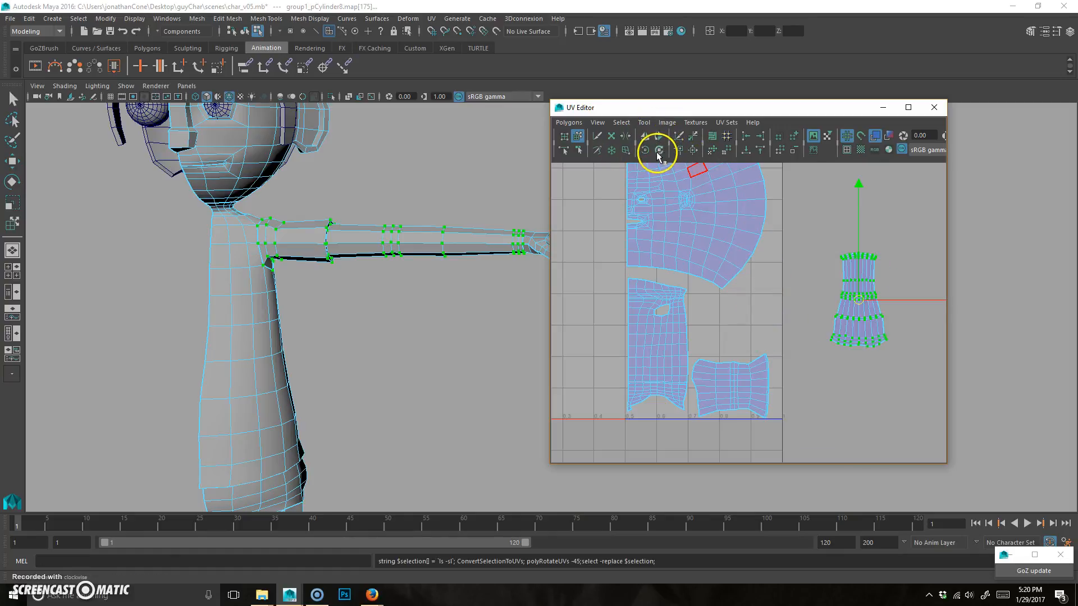
Rotate the arm shell 90 degrees counterclockwise so it lies horizontally with its wide end facing right.
drag(858, 304, 738, 374)
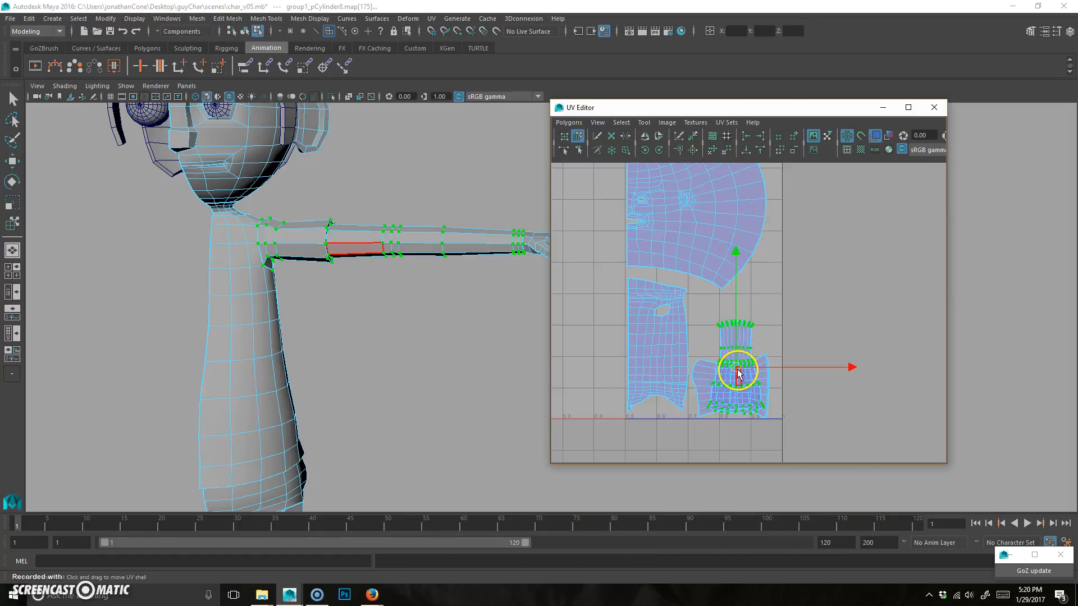
key(ctrl+z)
click(645, 151)
click(645, 151)
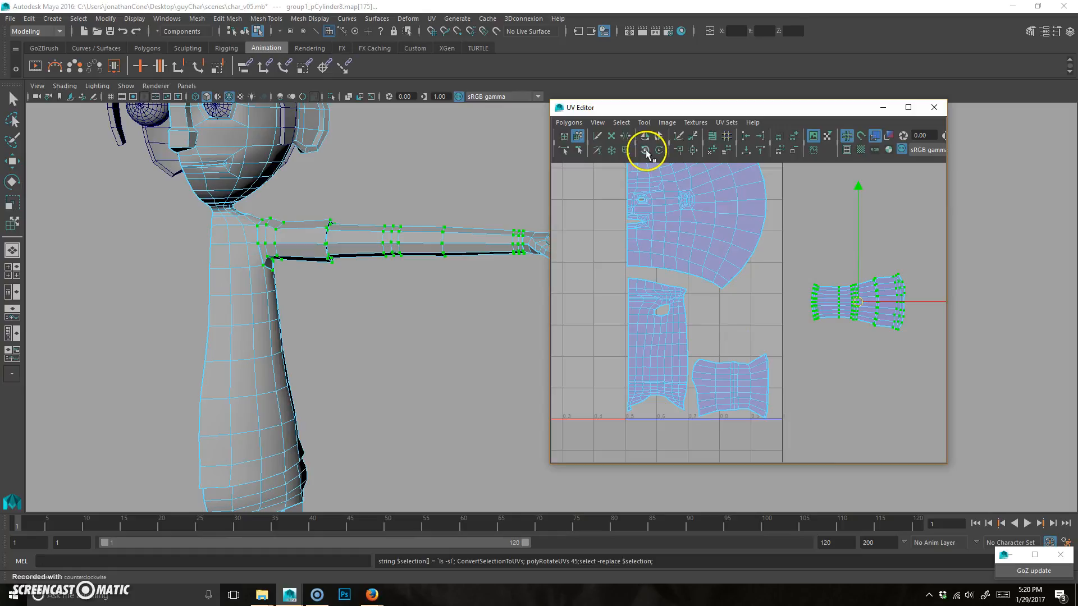
drag(851, 308, 723, 410)
key(ctrl+z)
drag(858, 302, 736, 390)
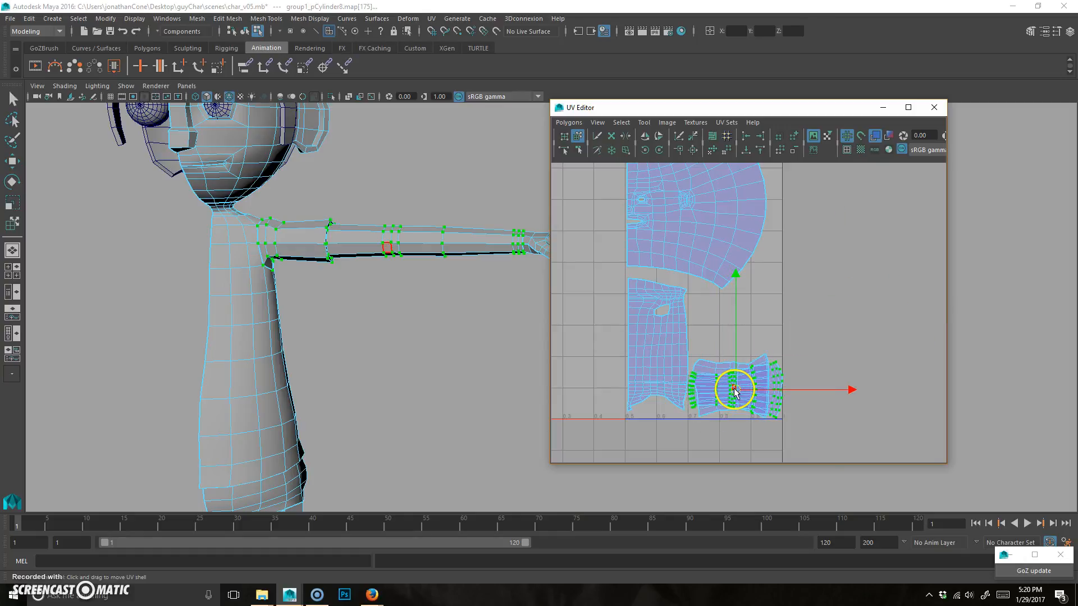
key(ctrl+z)
click(727, 408)
drag(915, 307, 837, 308)
key(ctrl+z)
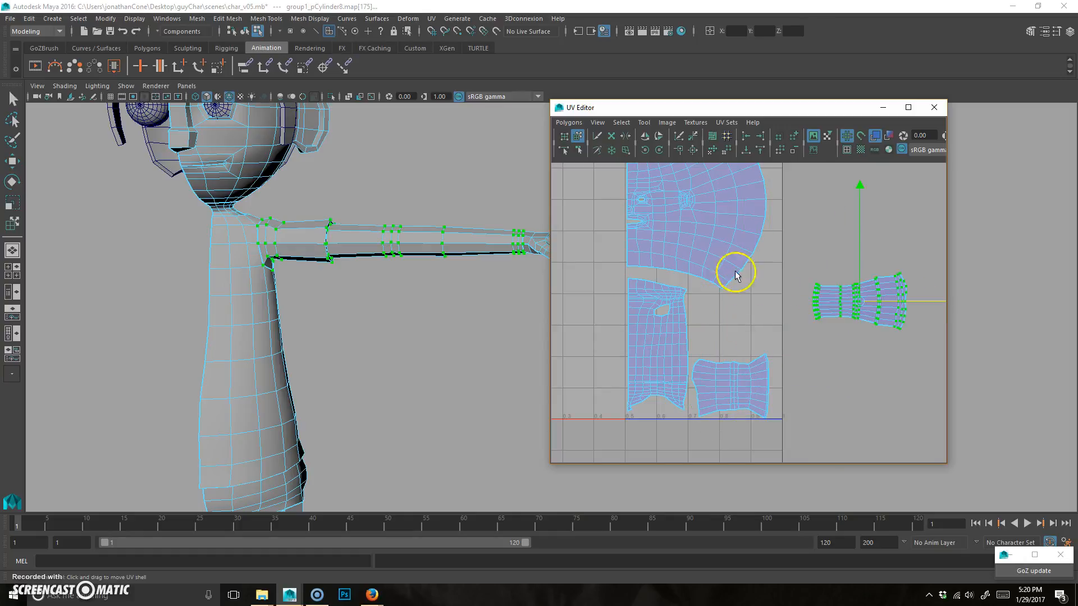
Move the arm shell to just below the UV tile, underneath the leg shell.
scroll(834, 337, down, 1)
alt+middle_drag(864, 328, 813, 339)
key(w)
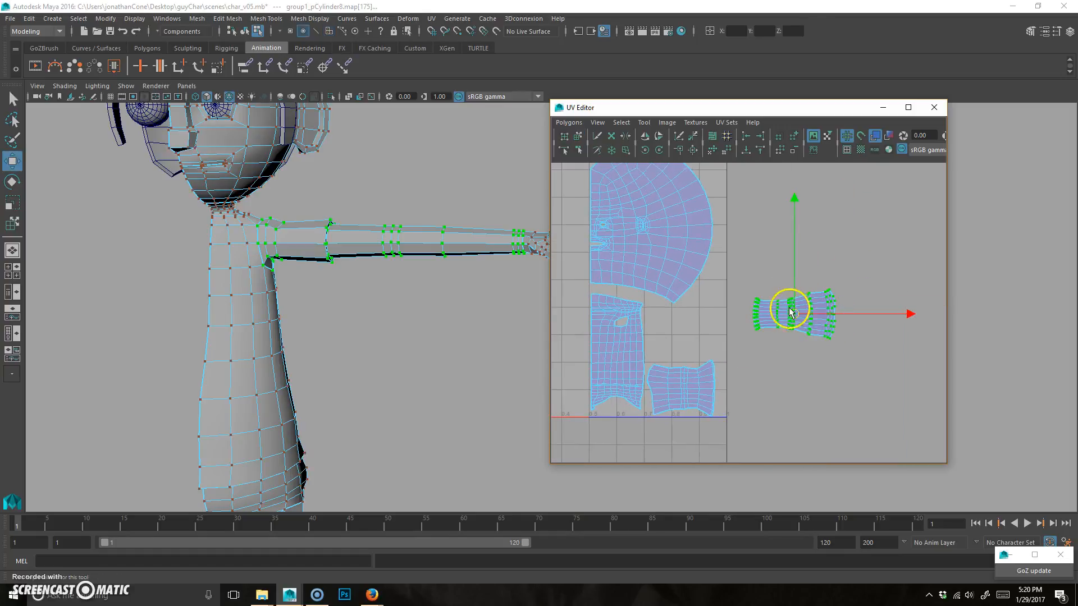
drag(793, 318, 668, 467)
Move the leg shell up beneath the head shell and place the arm shell below it at the tile's bottom edge.
click(696, 406)
click(578, 137)
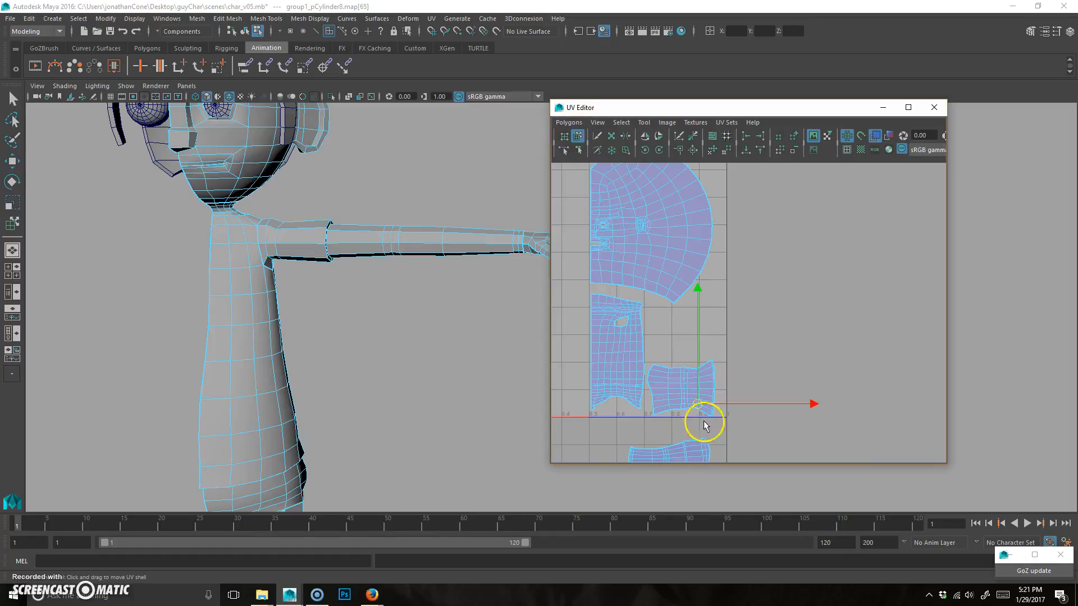
click(688, 398)
drag(682, 391, 683, 331)
drag(683, 451, 689, 387)
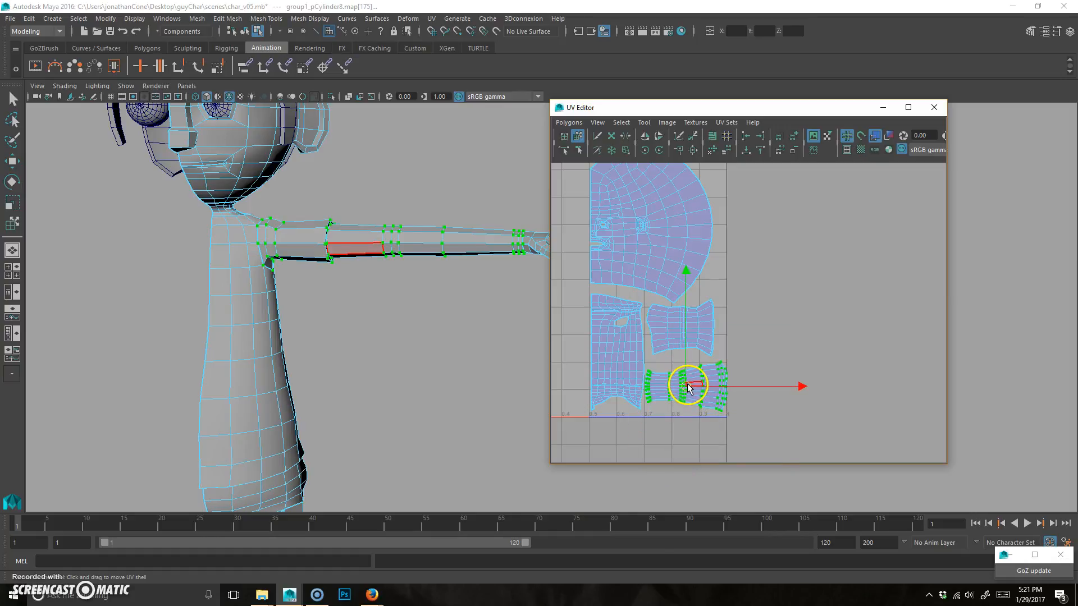
Move one of the two hand shells into the upper right corner of the UV tile.
scroll(824, 362, down, 3)
alt+middle_drag(823, 361, 731, 326)
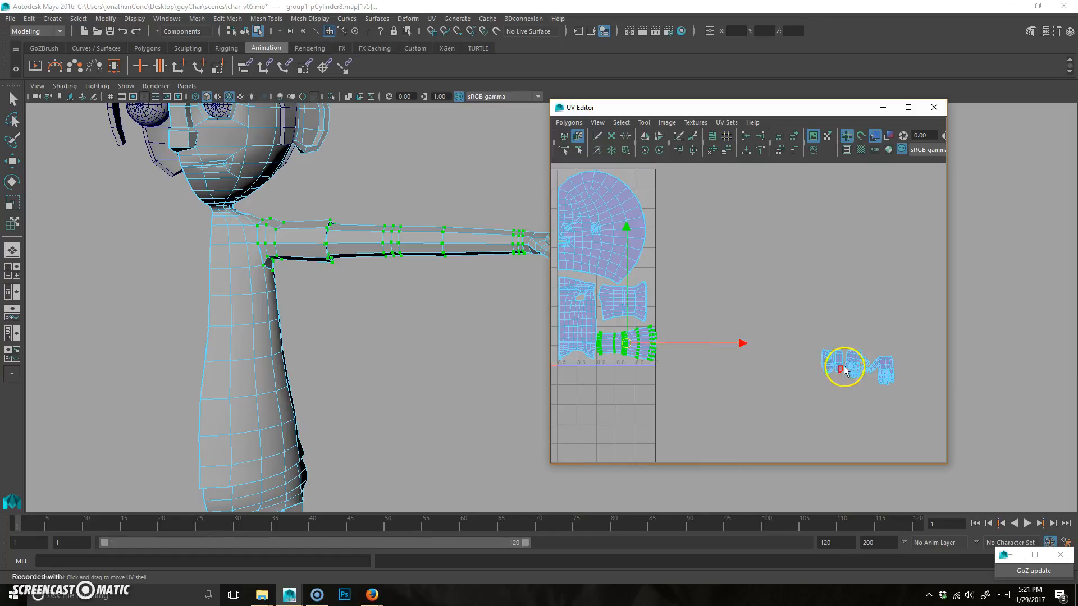
click(856, 367)
alt+middle_drag(686, 366, 724, 390)
alt+right_drag(726, 409, 856, 402)
alt+middle_drag(897, 431, 791, 366)
drag(876, 387, 609, 258)
key(ctrl+z)
alt+middle_drag(697, 246, 739, 315)
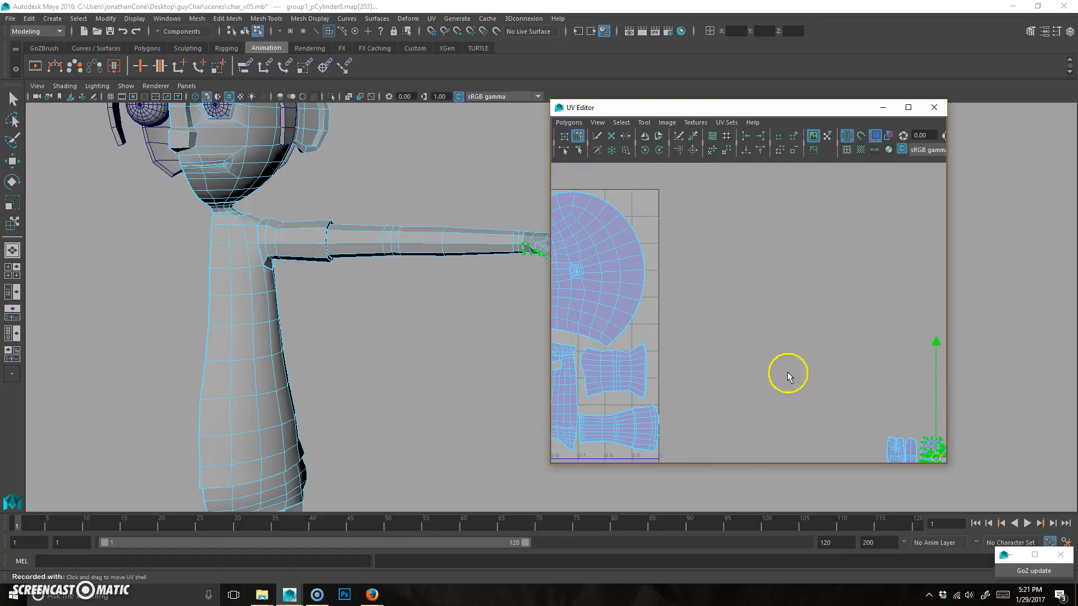
key(w)
drag(932, 459, 643, 211)
Rotate the hand shell 90 degrees clockwise and nudge it into the tile's upper right corner beside the head shell.
scroll(715, 232, up, 2)
alt+middle_drag(679, 227, 760, 351)
alt+right_drag(715, 351, 775, 324)
alt+middle_drag(725, 331, 749, 338)
click(659, 151)
click(659, 150)
drag(693, 293, 671, 271)
Move the second hand shell into the gap between the head shell and the leg shell at the tile's right edge.
alt+right_drag(780, 373, 616, 390)
alt+middle_drag(616, 389, 527, 261)
alt+right_drag(783, 377, 667, 376)
alt+middle_drag(714, 367, 664, 352)
click(906, 400)
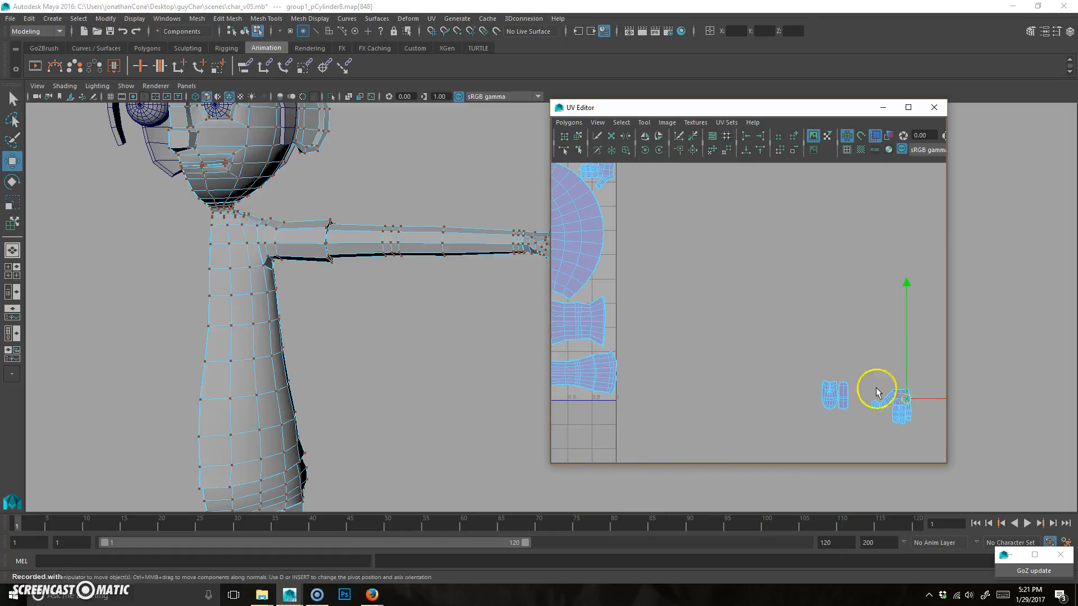
click(577, 136)
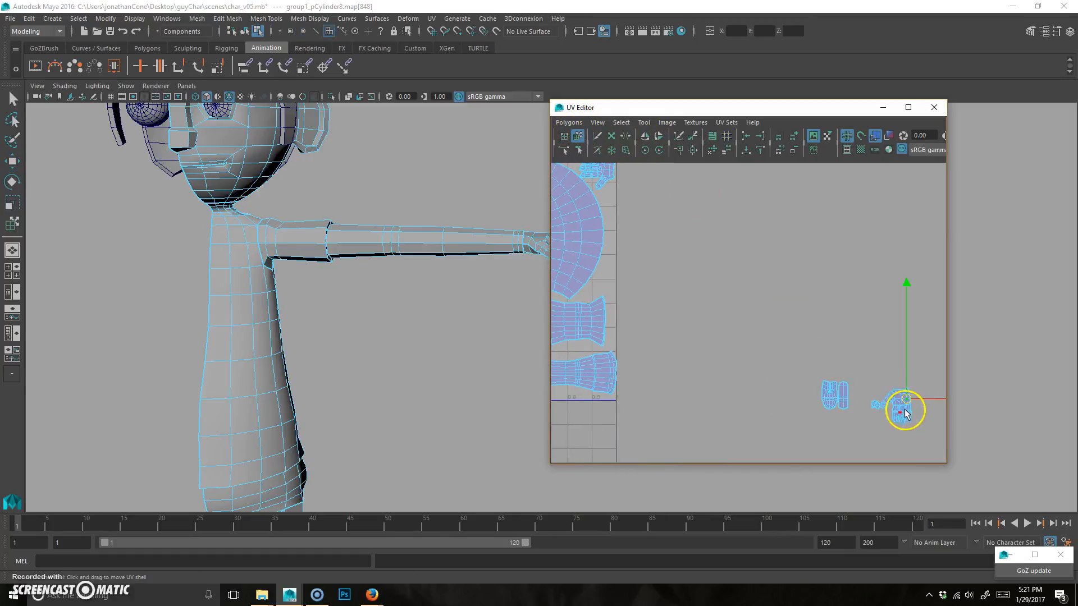
drag(908, 403, 603, 289)
key(w)
alt+middle_drag(631, 311, 765, 328)
alt+right_drag(655, 352, 842, 319)
alt+middle_drag(795, 319, 791, 337)
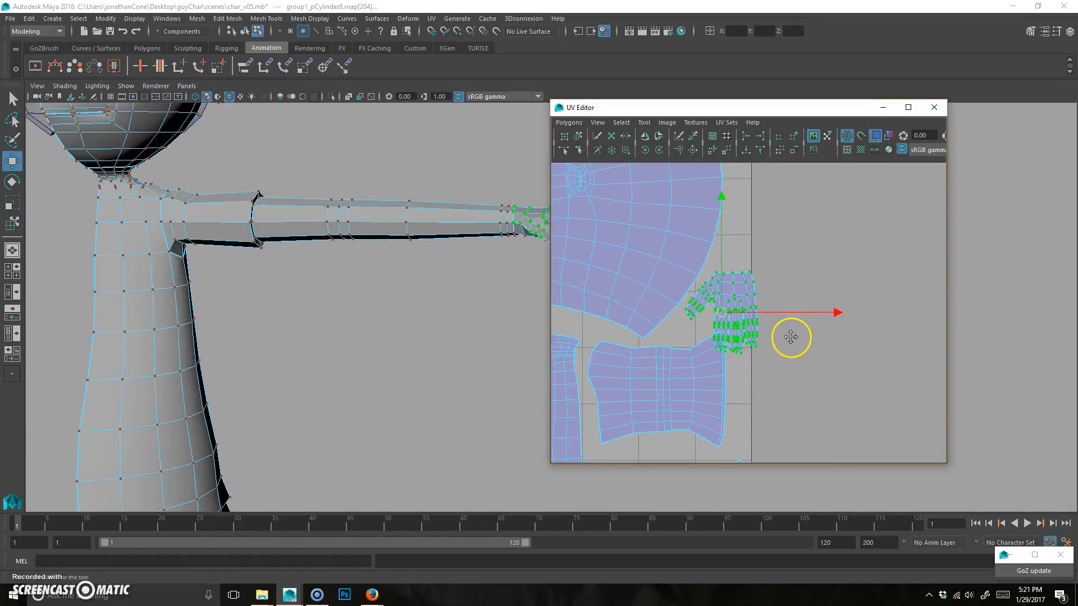
Rotate the second hand shell clockwise until its fingers point up and nudge it into place above the leg shell.
drag(724, 315, 714, 293)
click(659, 152)
click(660, 151)
click(660, 152)
click(716, 271)
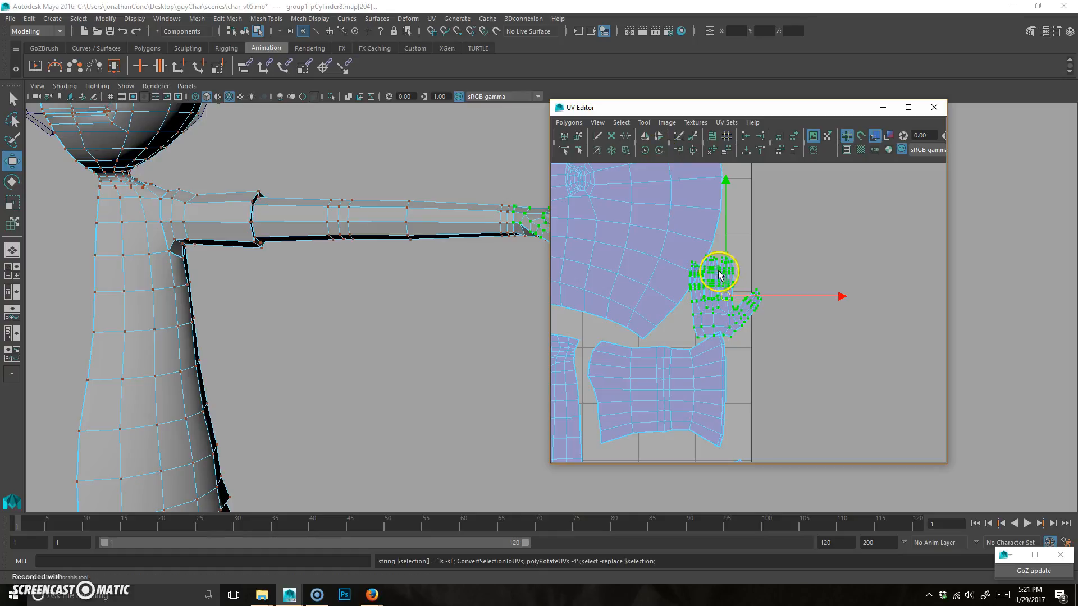
drag(727, 300, 735, 308)
Select the whole leg shell and move it down closer to the arm shell.
alt+right_drag(770, 318, 699, 333)
alt+middle_drag(698, 333, 710, 287)
click(711, 335)
click(694, 331)
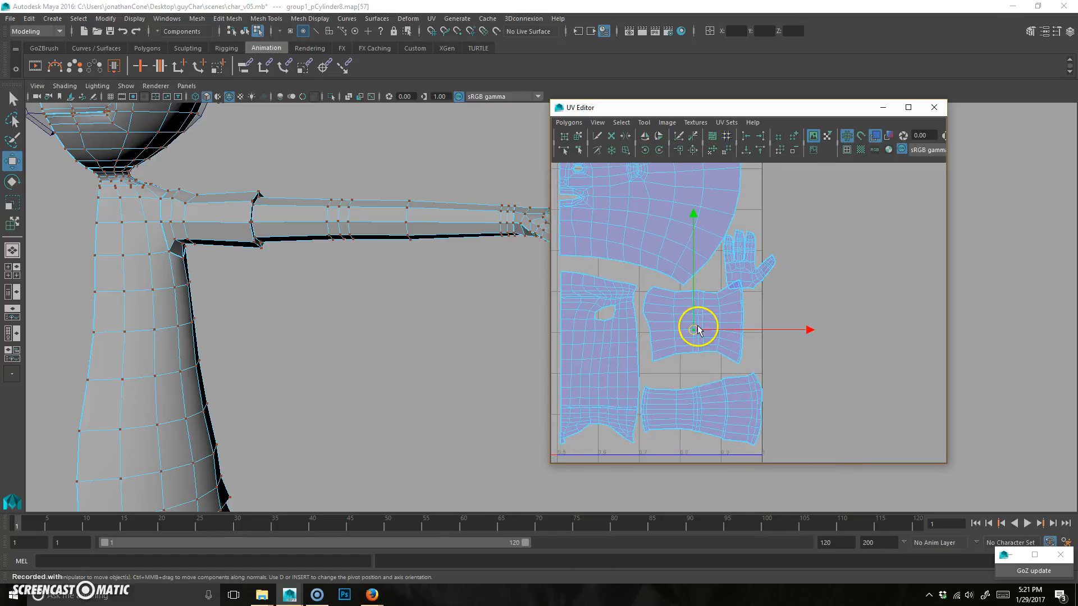
ctrl+right_click(698, 330)
click(737, 315)
drag(698, 326, 695, 346)
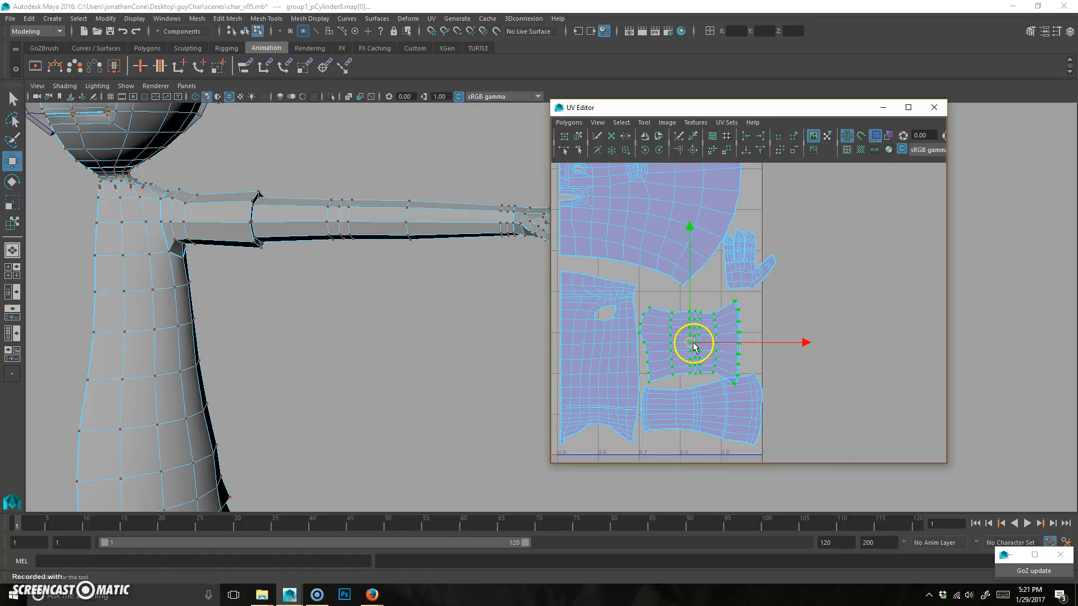
Rotate the leg shell 180 degrees clockwise and nudge it back between the torso and arm shells.
click(659, 150)
click(659, 150)
click(659, 150)
click(659, 150)
drag(697, 347, 694, 341)
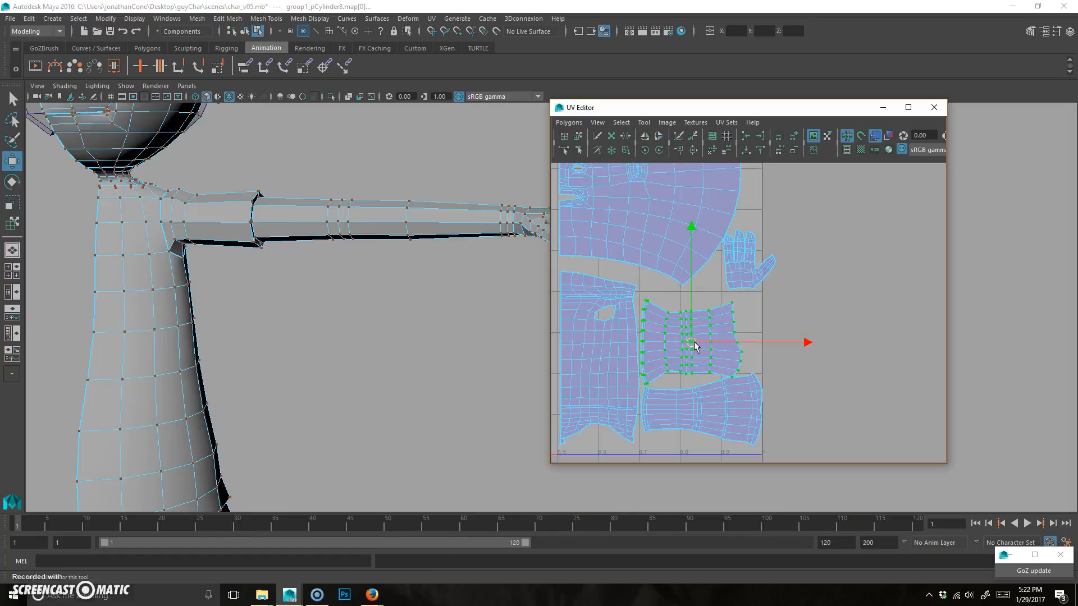
Move the second hand shell down and inward, closer to the leg shell.
double_click(747, 286)
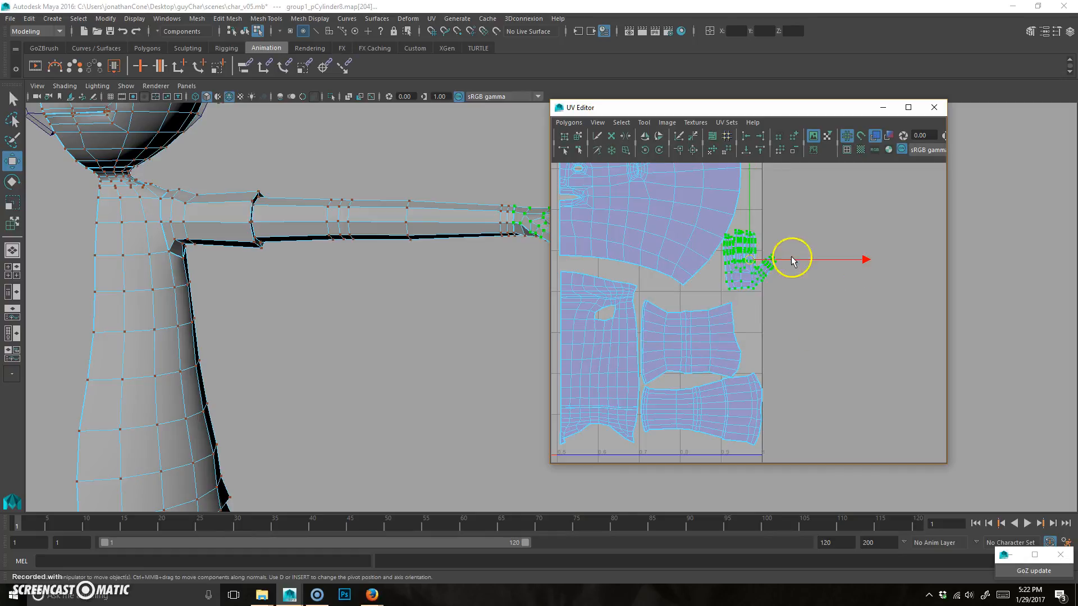
drag(742, 268, 739, 275)
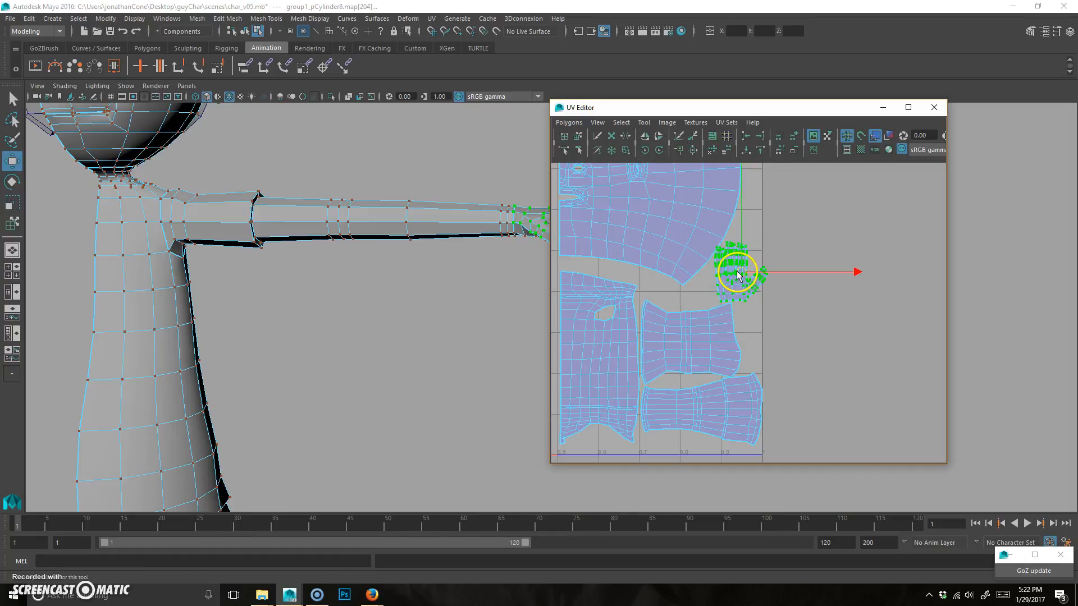
Rotate the second hand shell clockwise until its fingers point down and nudge it beside the head shell's lower edge.
click(659, 150)
click(658, 150)
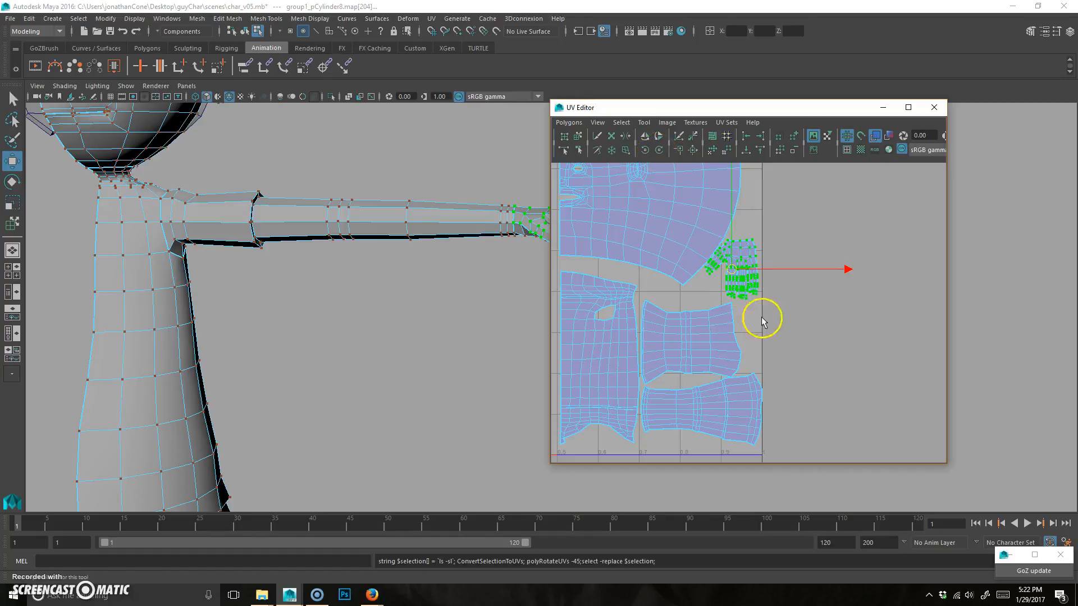
mouse_move(737, 274)
mouse_down()
mouse_move(740, 286)
mouse_move(738, 271)
mouse_up()
Select the small foot shell lying outside the UV tile and move it into the area below the head shell.
alt+right_drag(764, 389, 601, 360)
alt+middle_drag(781, 343, 722, 342)
click(884, 393)
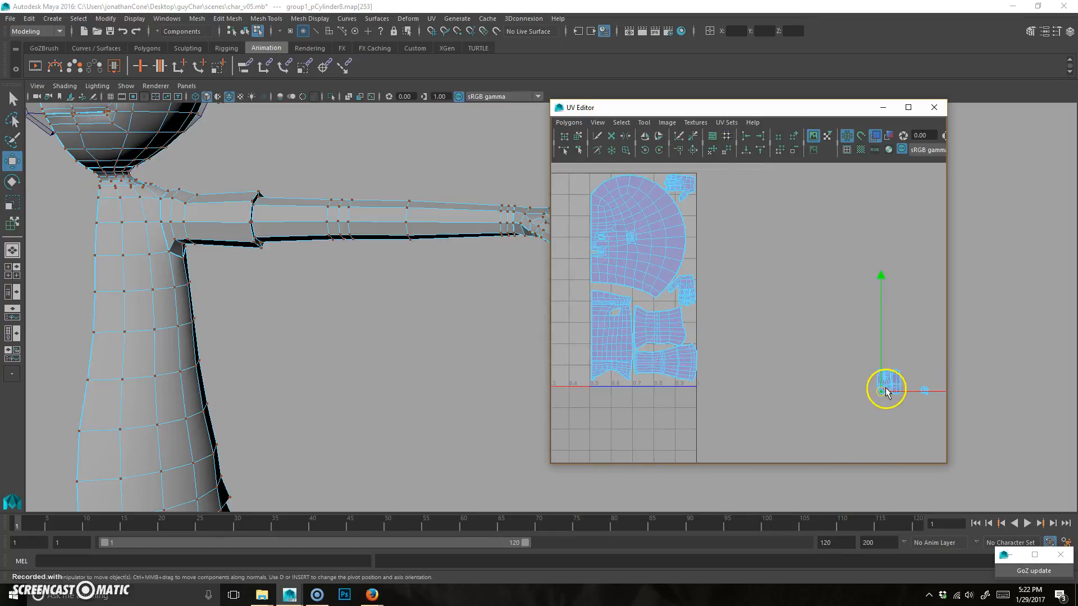
drag(890, 386, 883, 396)
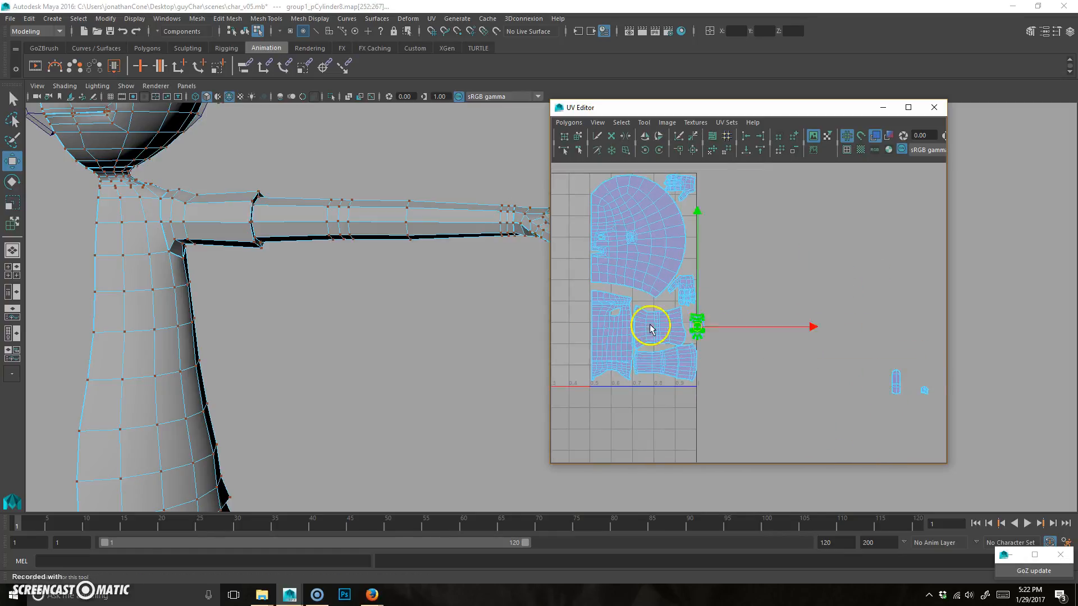
alt+right_drag(639, 313, 802, 323)
alt+middle_drag(668, 328, 788, 354)
alt+right_drag(642, 354, 815, 332)
alt+right_drag(852, 283, 662, 318)
alt+right_drag(842, 330, 820, 320)
alt+middle_drag(836, 215, 831, 257)
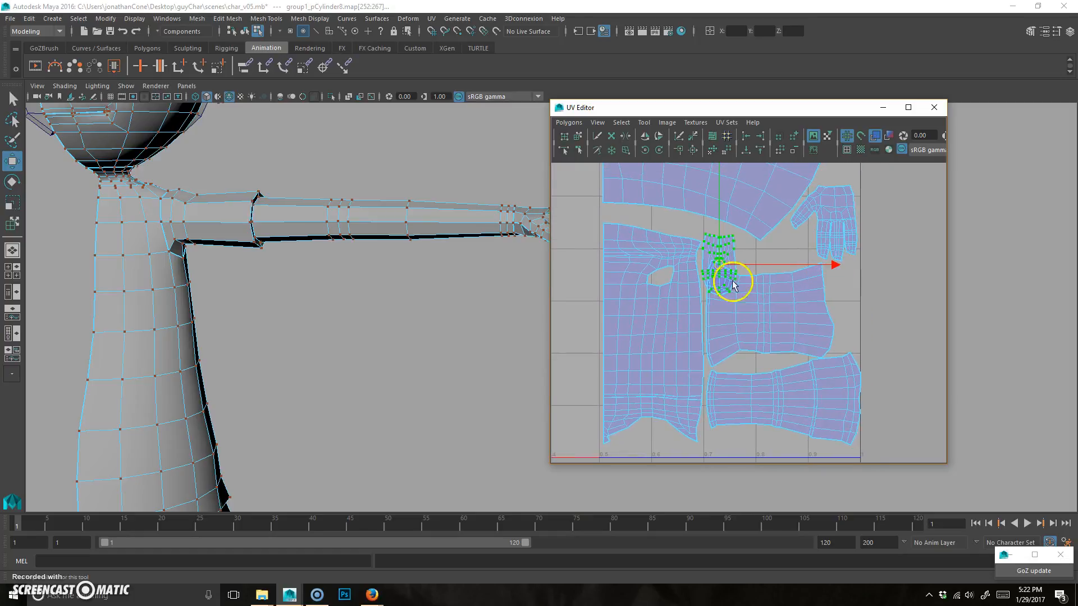
Rotate the small foot shell clockwise in 45-degree increments until it lies horizontally, and fit it between the head and upper limb shells.
click(659, 150)
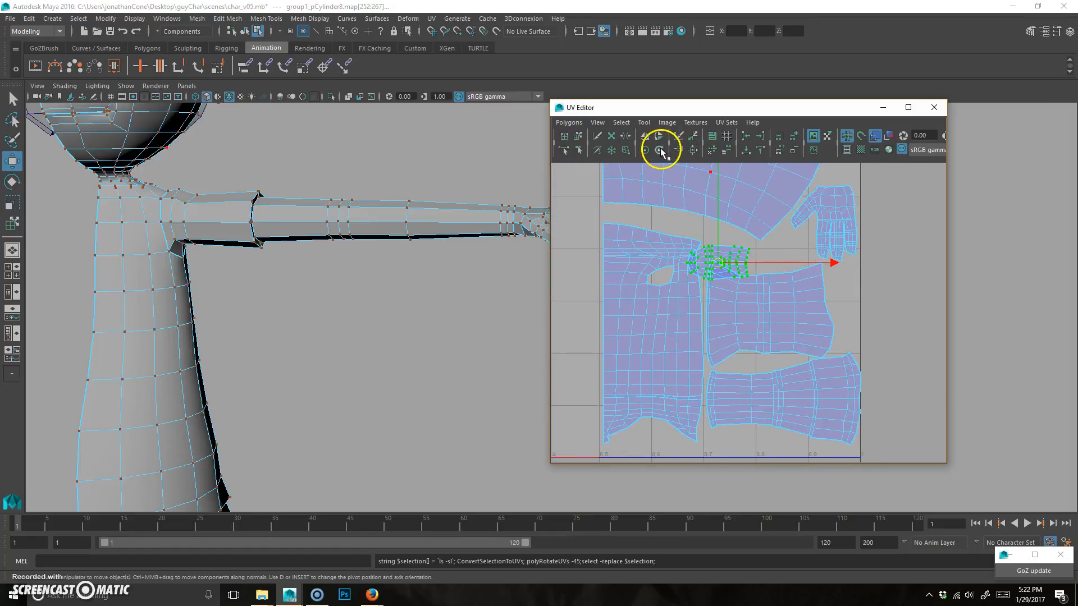
mouse_move(717, 268)
mouse_down()
mouse_move(723, 247)
mouse_move(728, 256)
mouse_up()
alt+right_drag(661, 276, 739, 261)
alt+middle_drag(746, 258, 748, 300)
drag(729, 280, 800, 283)
click(660, 150)
click(659, 150)
alt+right_drag(803, 292, 873, 294)
alt+middle_drag(873, 294, 754, 321)
drag(764, 295, 739, 303)
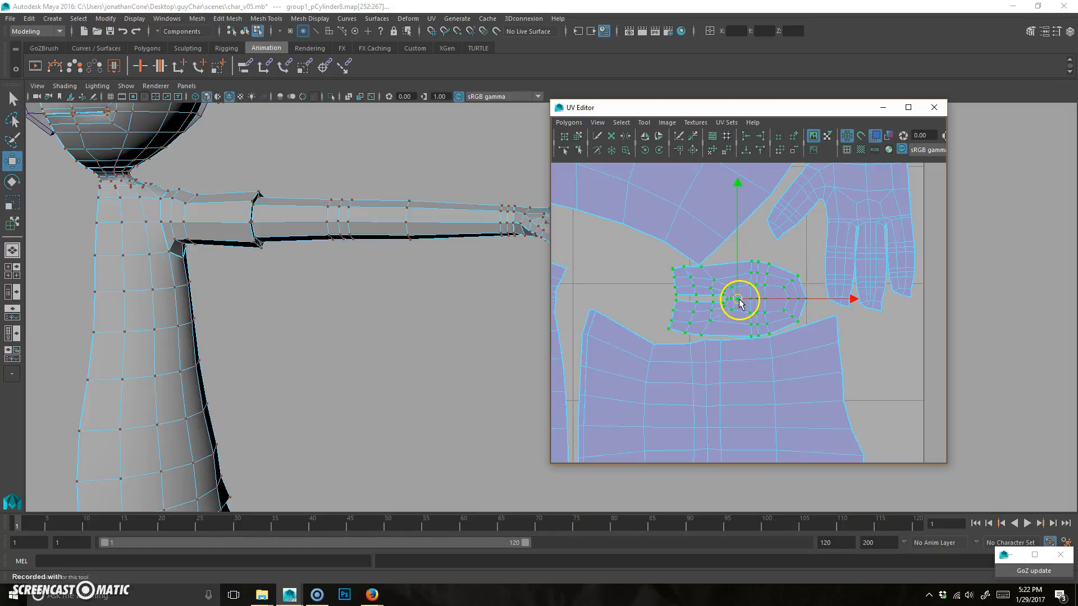
Move the long narrow shell from outside the tile to below the lowest limb shell and rotate it clockwise to lie horizontally.
alt+right_drag(898, 390, 618, 331)
alt+right_drag(928, 409, 805, 381)
drag(830, 361, 588, 320)
alt+right_drag(589, 321, 633, 323)
alt+middle_drag(609, 335, 789, 366)
alt+right_drag(759, 366, 853, 348)
mouse_move(726, 383)
mouse_down()
mouse_move(700, 230)
mouse_move(723, 399)
mouse_up()
click(659, 150)
click(656, 153)
Move the last tiny shell from outside the tile into the small gap between the head and torso shells.
alt+right_drag(837, 418, 755, 400)
alt+middle_drag(775, 400, 556, 412)
mouse_move(805, 420)
mouse_down()
mouse_move(920, 363)
mouse_move(740, 360)
mouse_move(553, 275)
mouse_up()
alt+right_drag(604, 298, 644, 328)
alt+middle_drag(644, 328, 819, 372)
drag(811, 364, 756, 350)
alt+right_drag(833, 379, 676, 365)
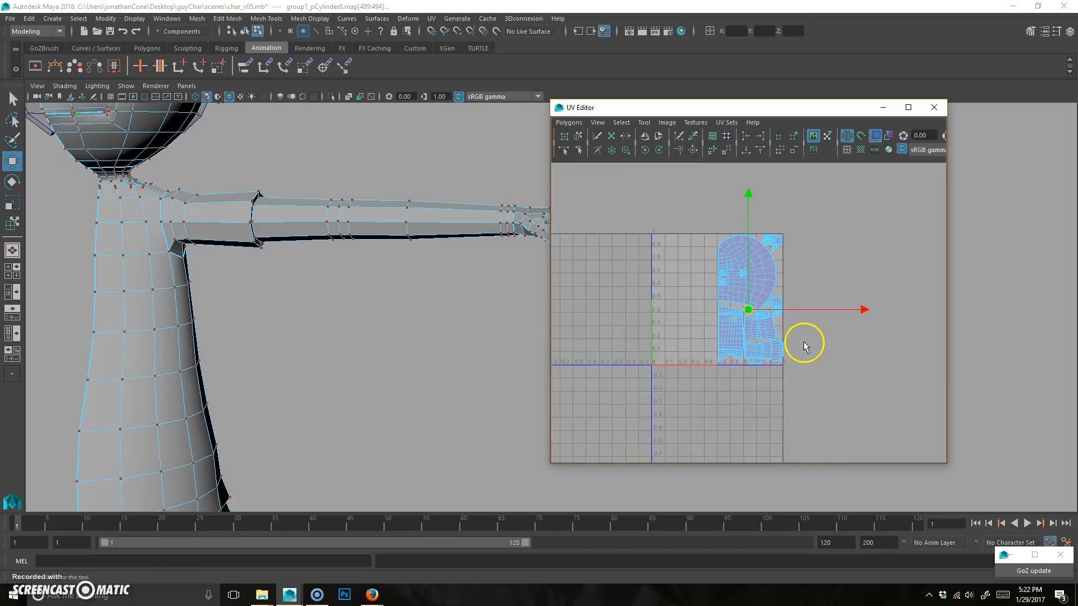
alt+right_drag(786, 362, 817, 308)
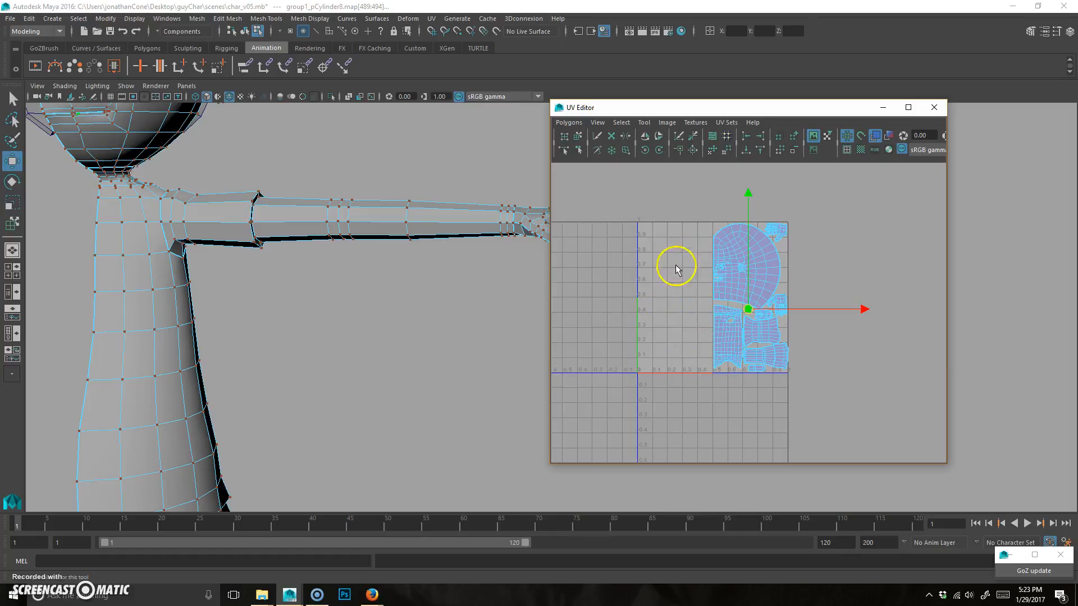
alt+right_drag(836, 326, 735, 337)
alt+middle_drag(735, 337, 788, 335)
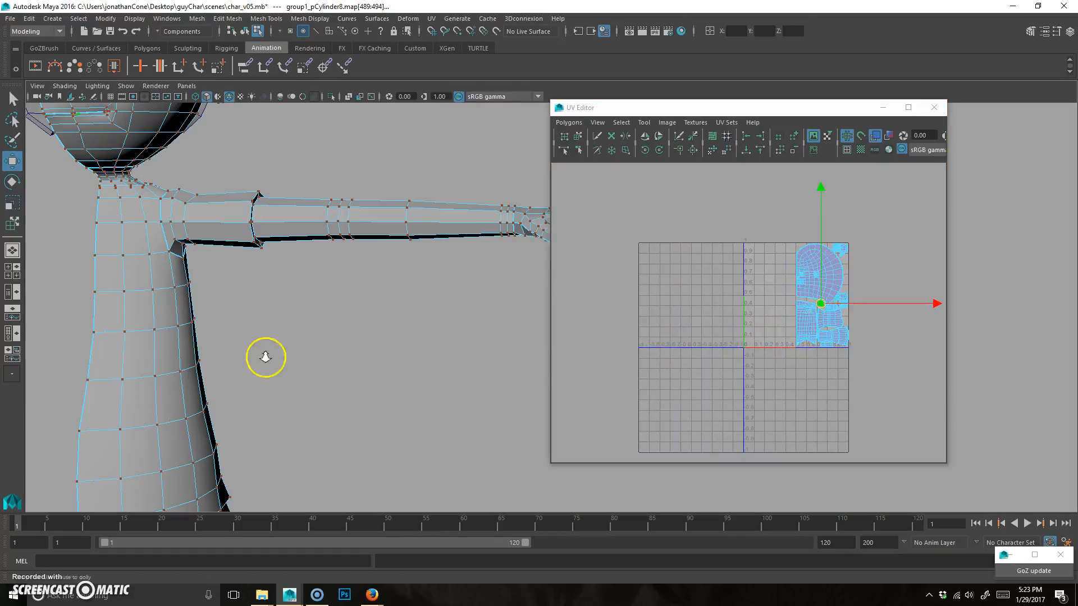
Return the half mesh to object mode and duplicate it.
scroll(267, 343, down, 5)
key(F8)
scroll(241, 330, down, 5)
scroll(409, 331, up, 3)
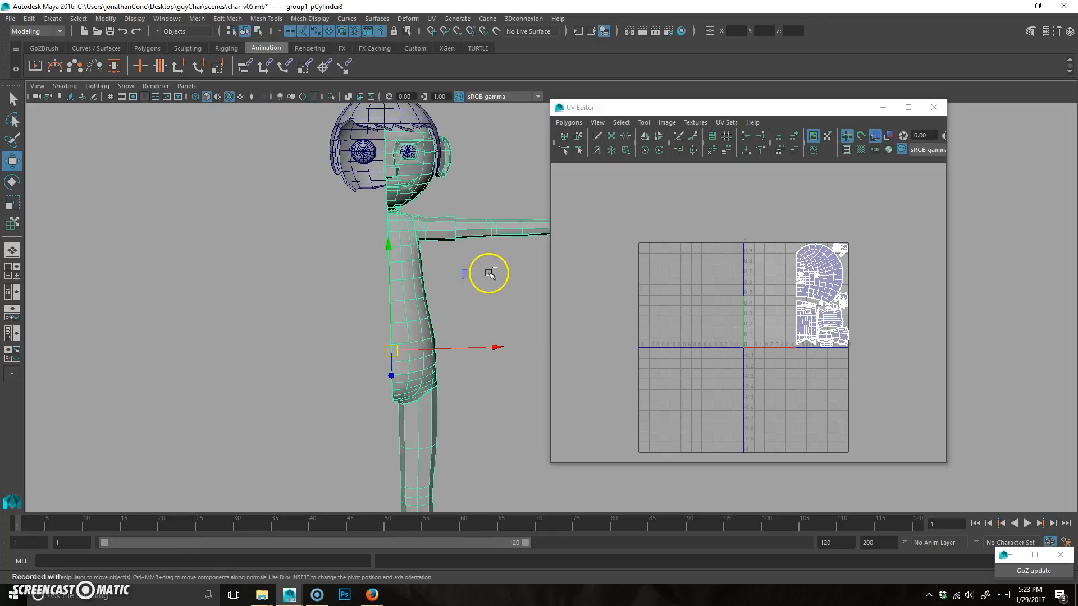
drag(847, 107, 677, 142)
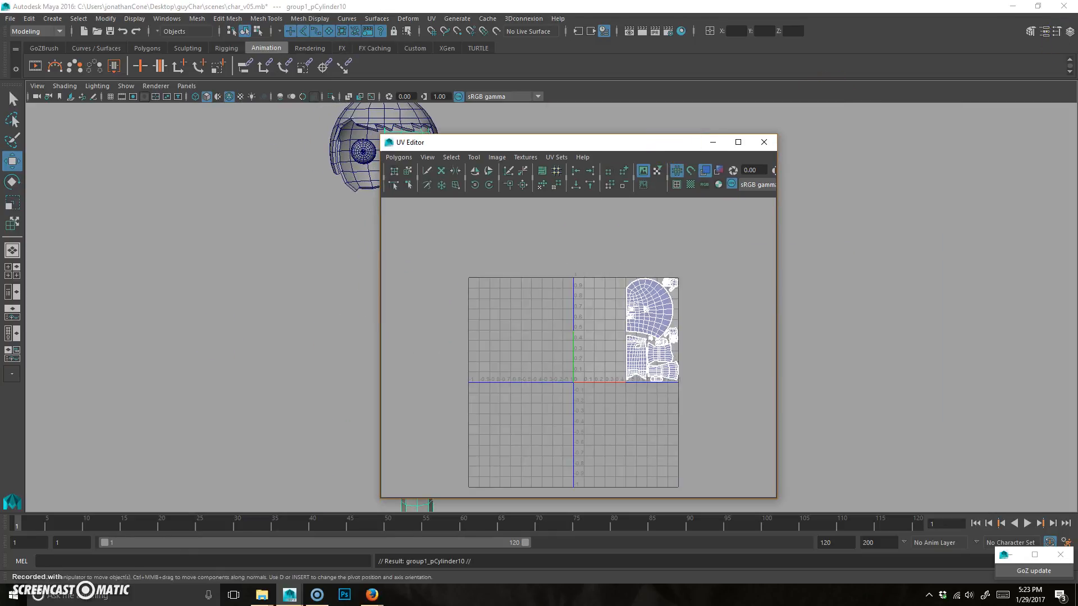
Mirror the duplicated half across the body by setting its Scale X to -1.
click(1066, 31)
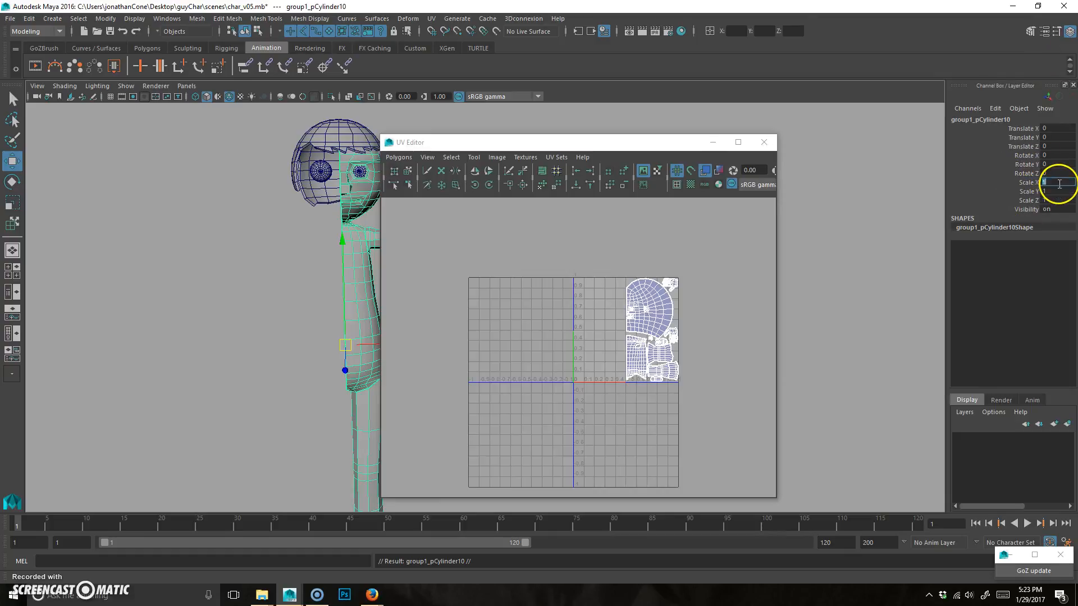
text(-1)
key(Return)
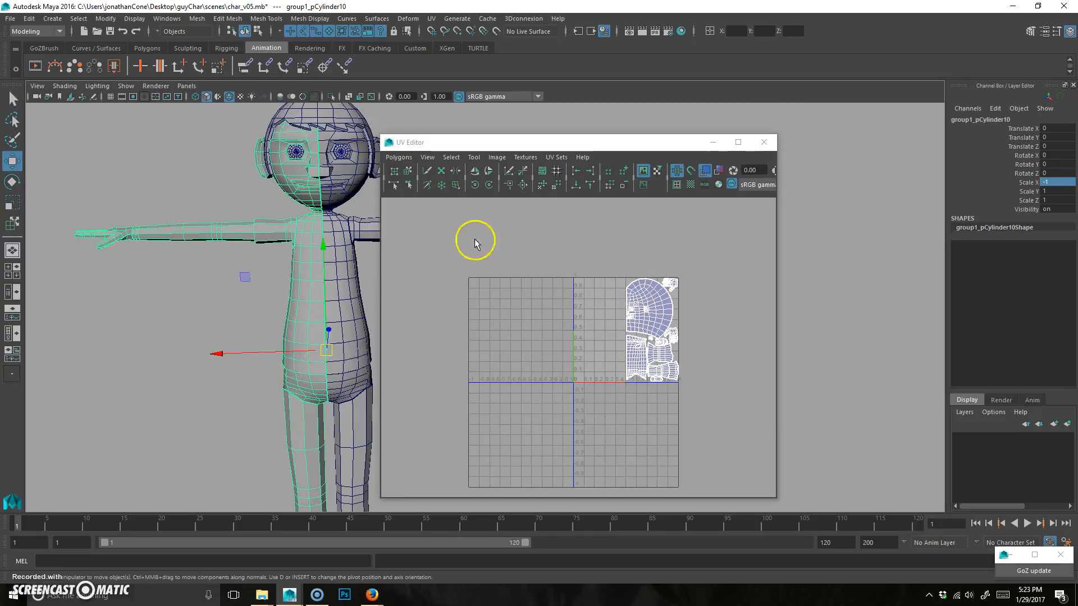
Select both halves of the character and combine them into one mesh.
drag(585, 144, 731, 135)
scroll(443, 313, up, 5)
drag(303, 277, 323, 297)
key(ctrl+z)
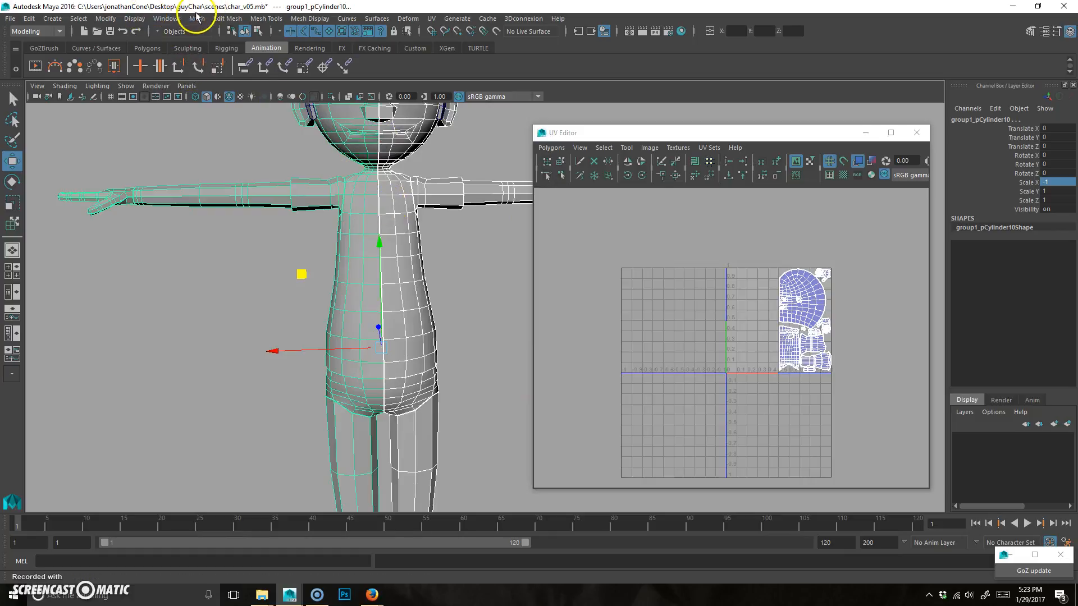
click(197, 17)
click(231, 54)
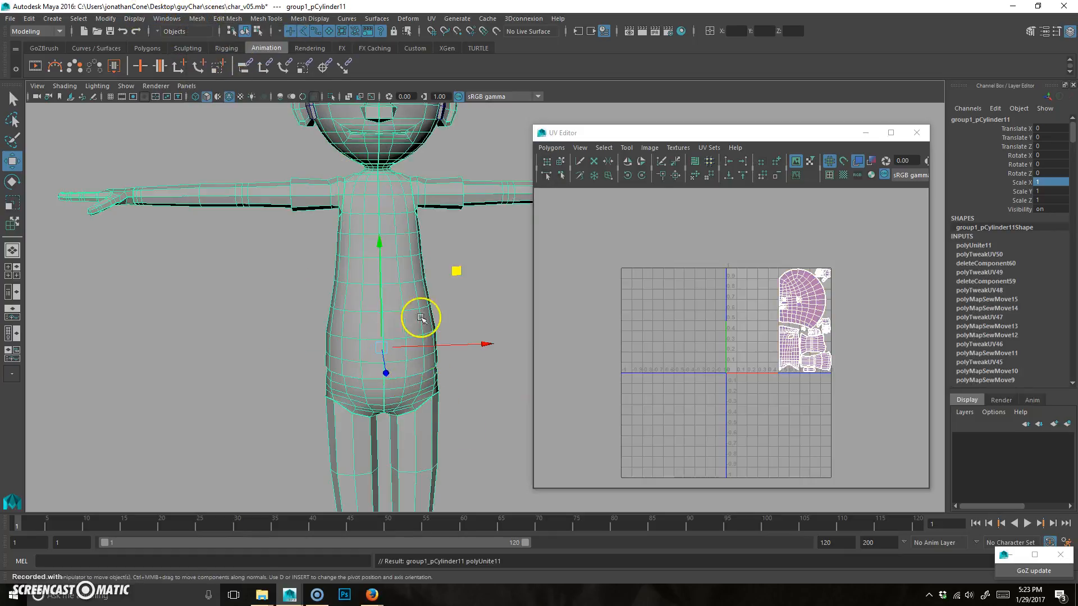
Select all vertices of the combined mesh and merge them through the Merge Vertices options.
alt+middle_drag(421, 318, 433, 354)
alt+drag(433, 354, 413, 358)
alt+middle_drag(376, 308, 392, 318)
right_drag(397, 297, 390, 306)
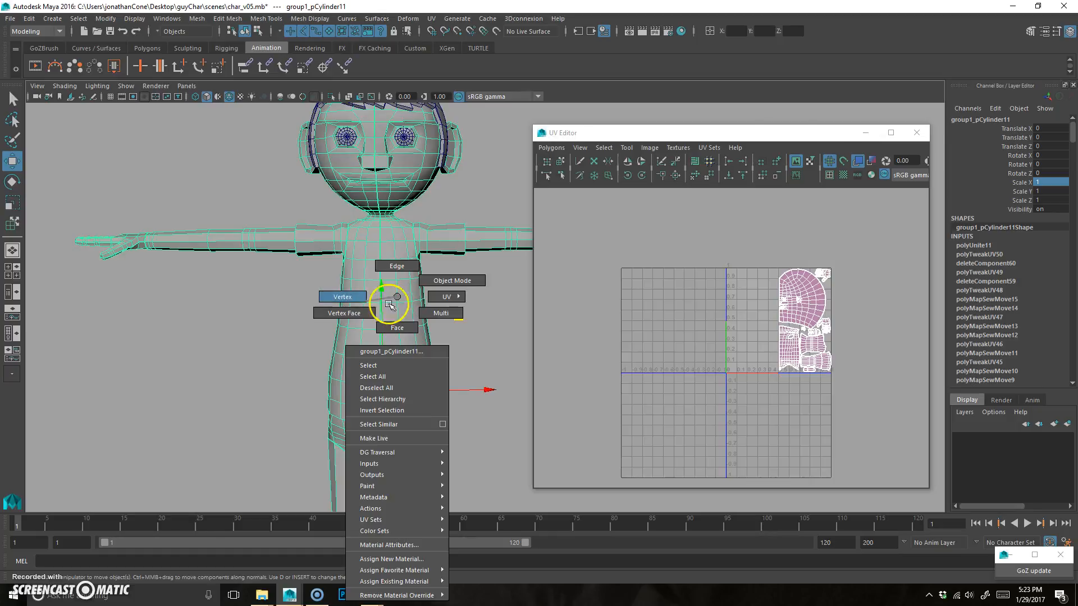
scroll(402, 344, down, 10)
drag(214, 483, 486, 172)
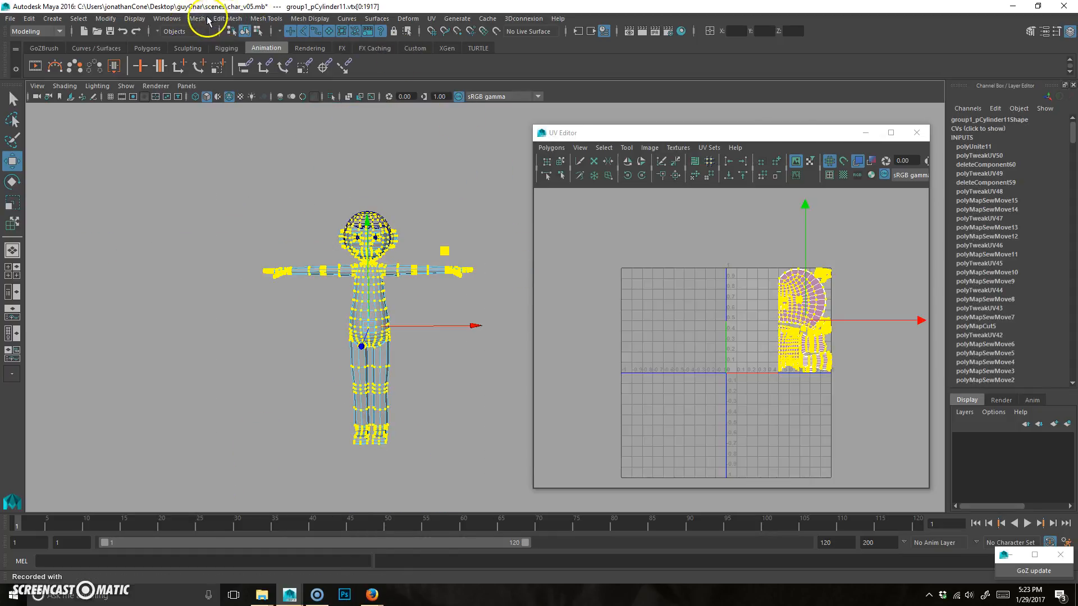
click(231, 19)
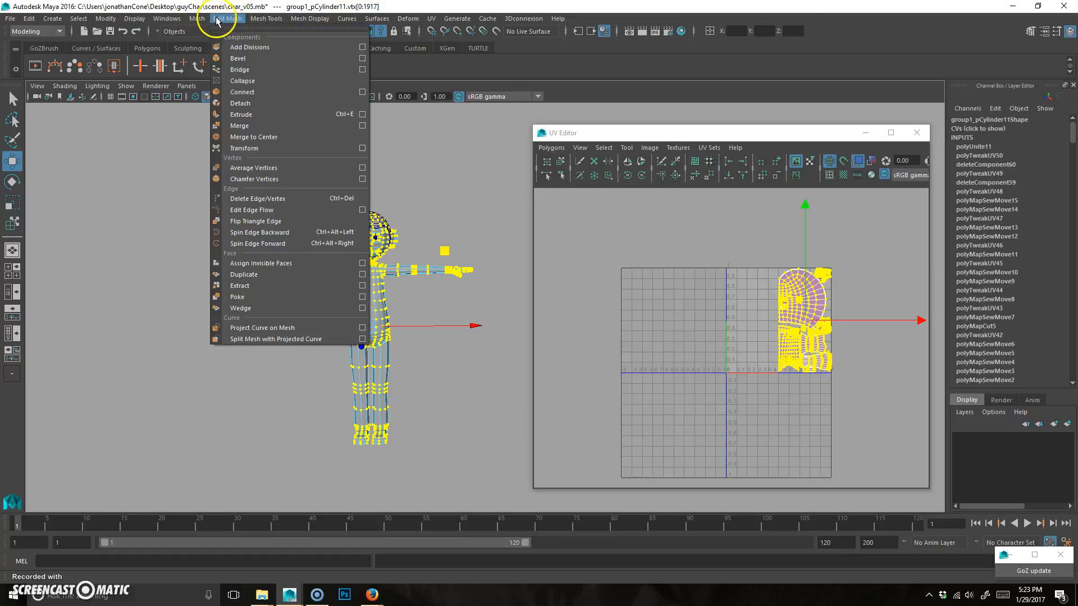
click(362, 126)
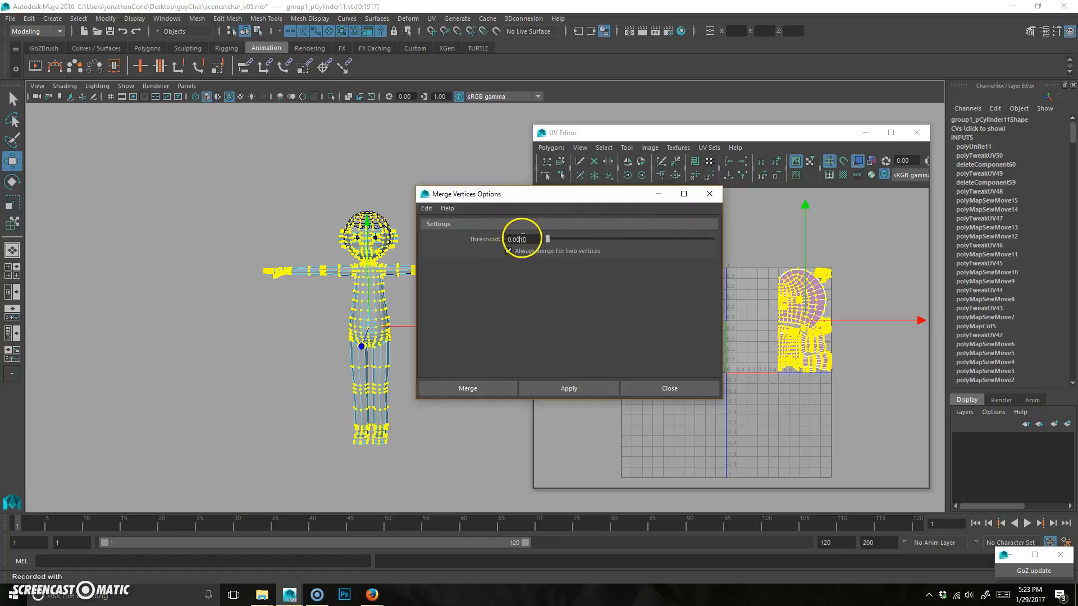
click(486, 386)
Try moving one head shell off its overlapping twin with the Move UV Shell tool, and undo the move.
scroll(428, 320, up, 2)
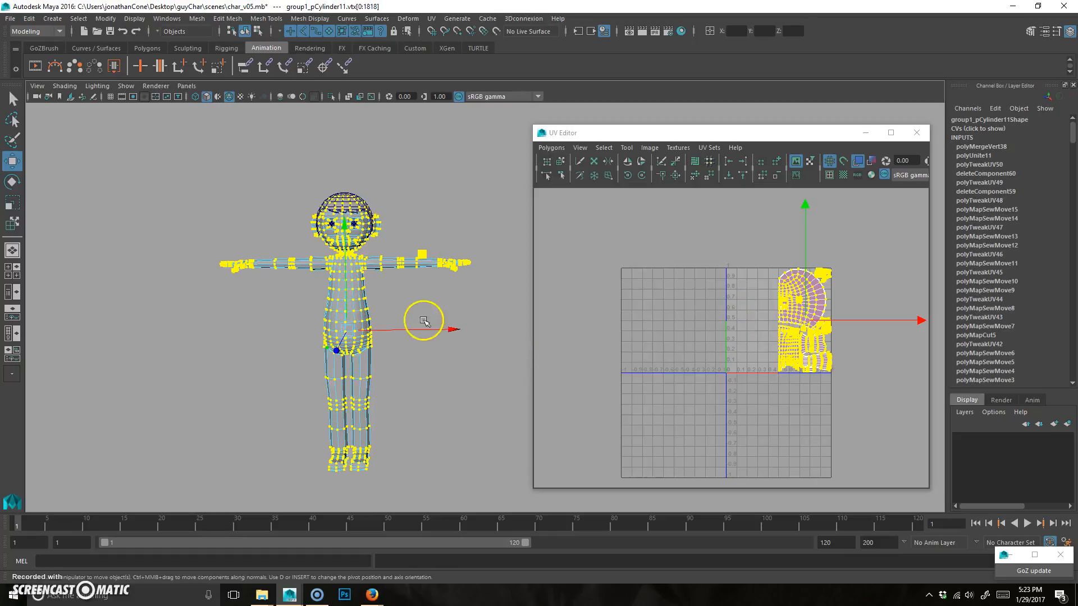
scroll(831, 306, up, 4)
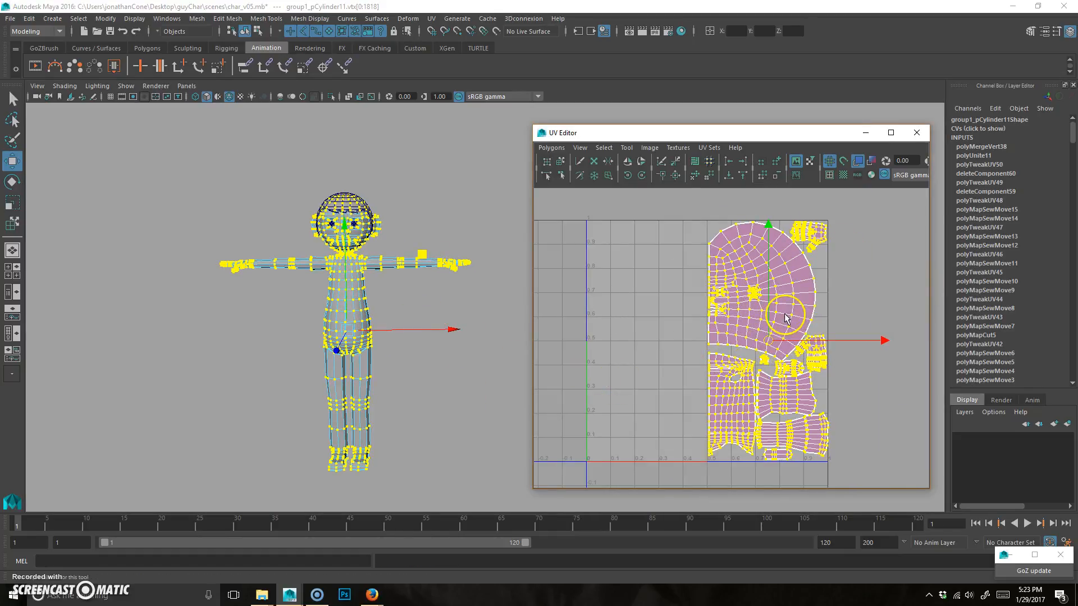
right_drag(785, 315, 844, 291)
click(882, 269)
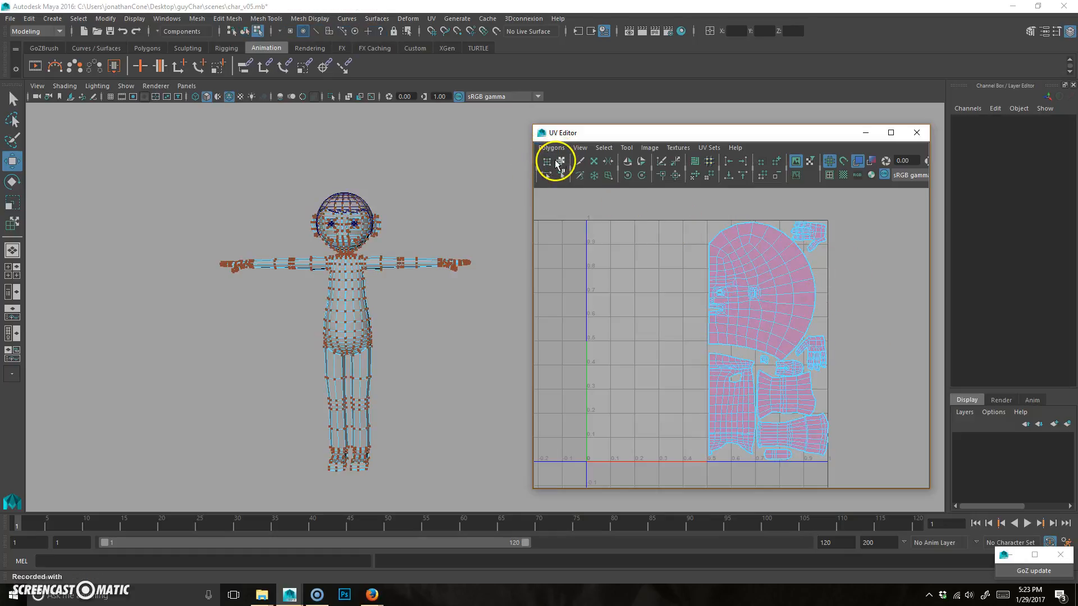
click(560, 162)
click(741, 298)
drag(762, 289, 609, 313)
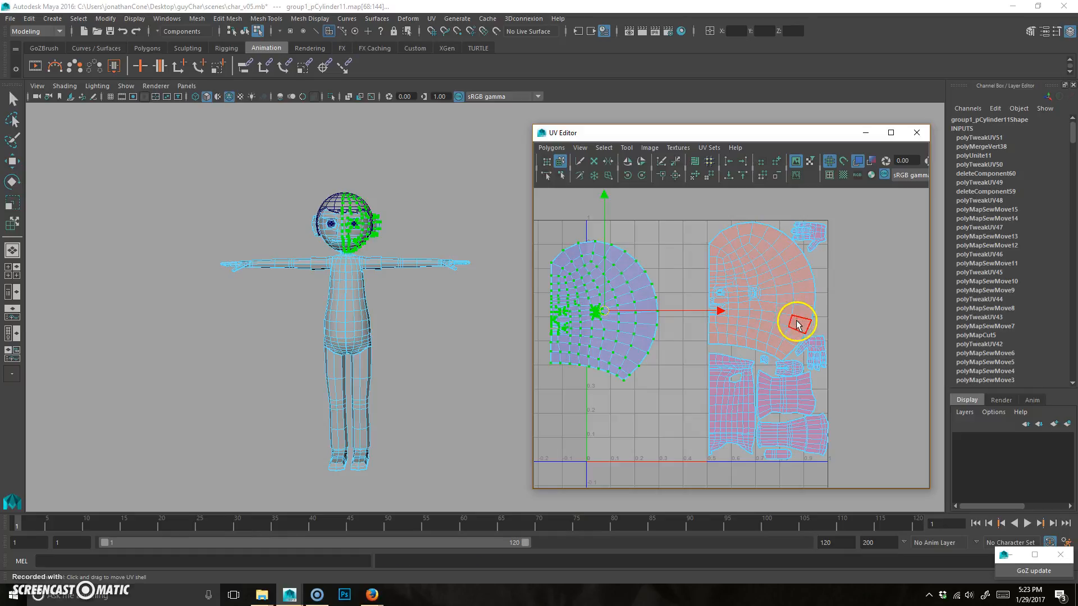
key(ctrl+z)
Select faces on the character's right half and switch to the front view.
alt+drag(369, 337, 373, 313)
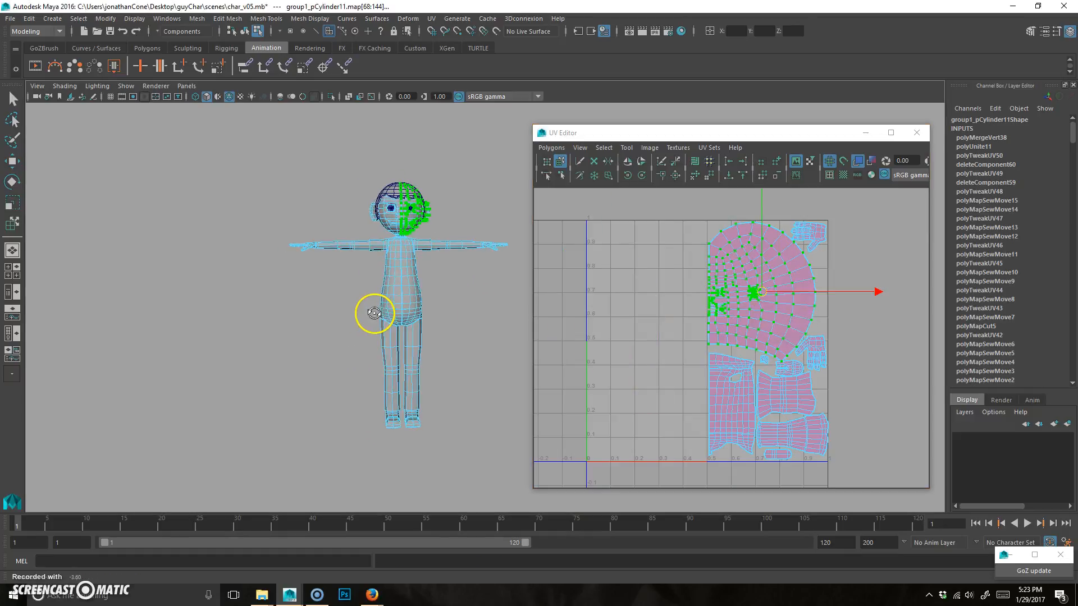
right_drag(429, 291, 462, 296)
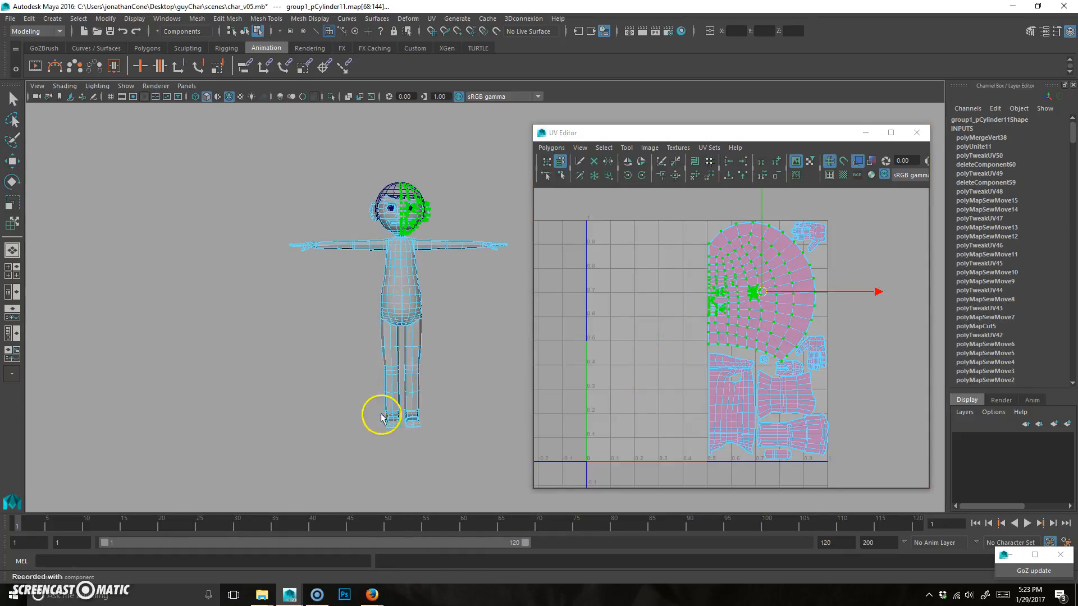
alt+drag(381, 418, 381, 423)
drag(279, 452, 393, 141)
key(space)
key(space)
alt+middle_drag(305, 409, 301, 380)
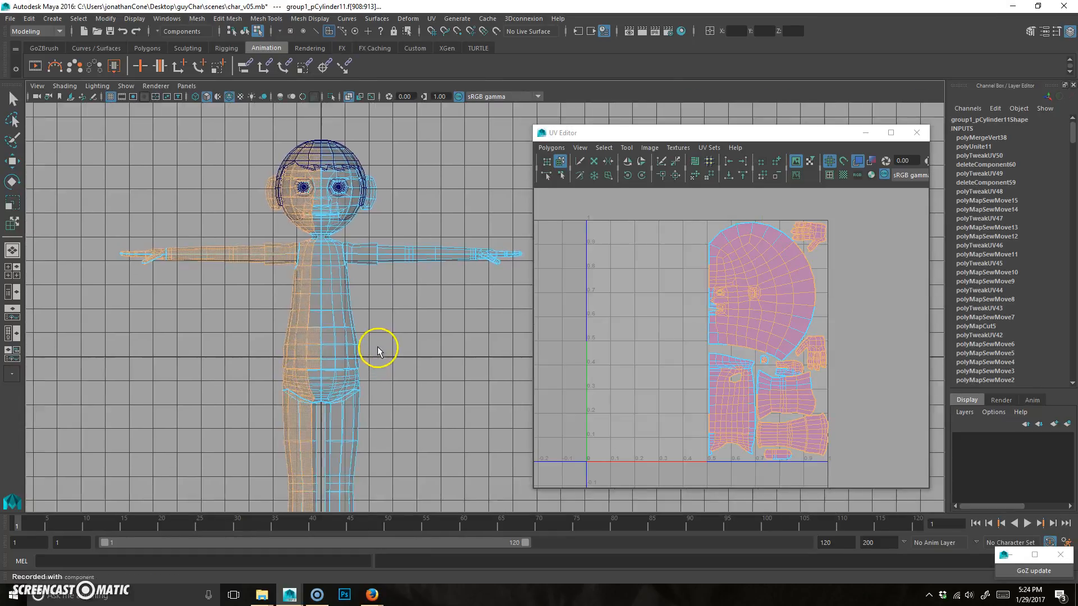
Reselect the character's right half in the front view and expand the selection to its complete UV shells.
alt+right_drag(378, 349, 211, 370)
right_drag(336, 339, 351, 386)
alt+middle_drag(362, 384, 354, 332)
drag(208, 460, 360, 90)
alt+right_drag(278, 311, 510, 201)
alt+middle_drag(510, 201, 544, 322)
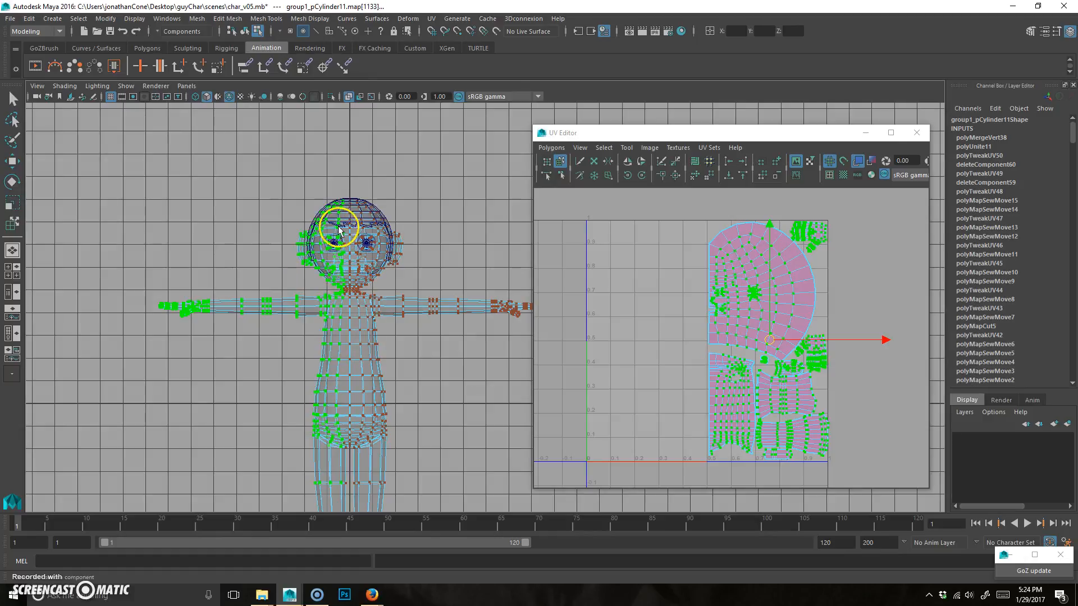
ctrl+right_click(785, 315)
click(820, 301)
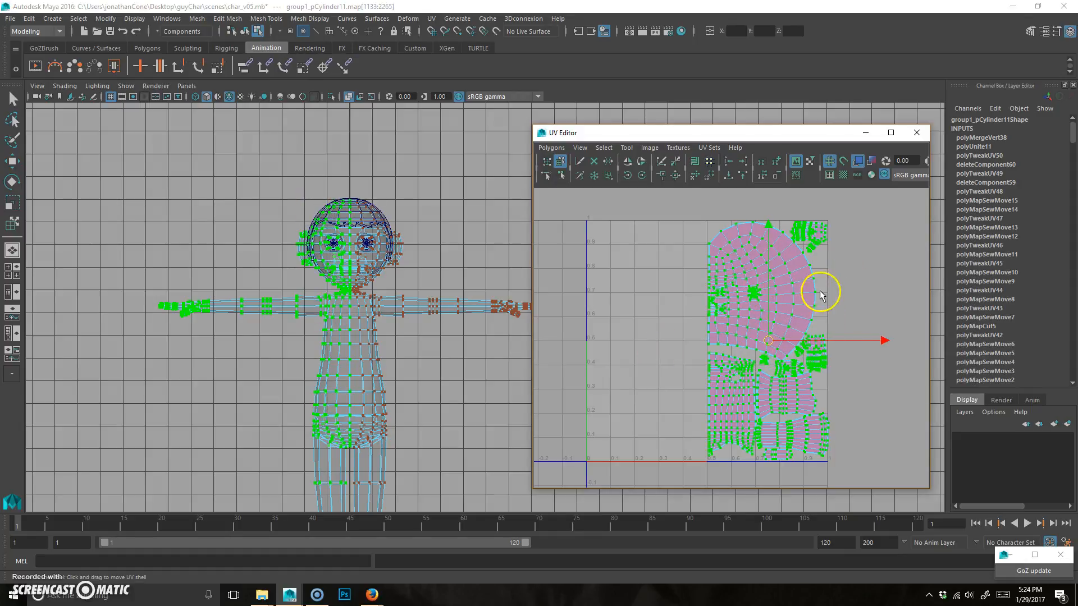
Move the selected half's shells horizontally into the left half of the UV tile and flip them horizontally.
drag(883, 343, 710, 344)
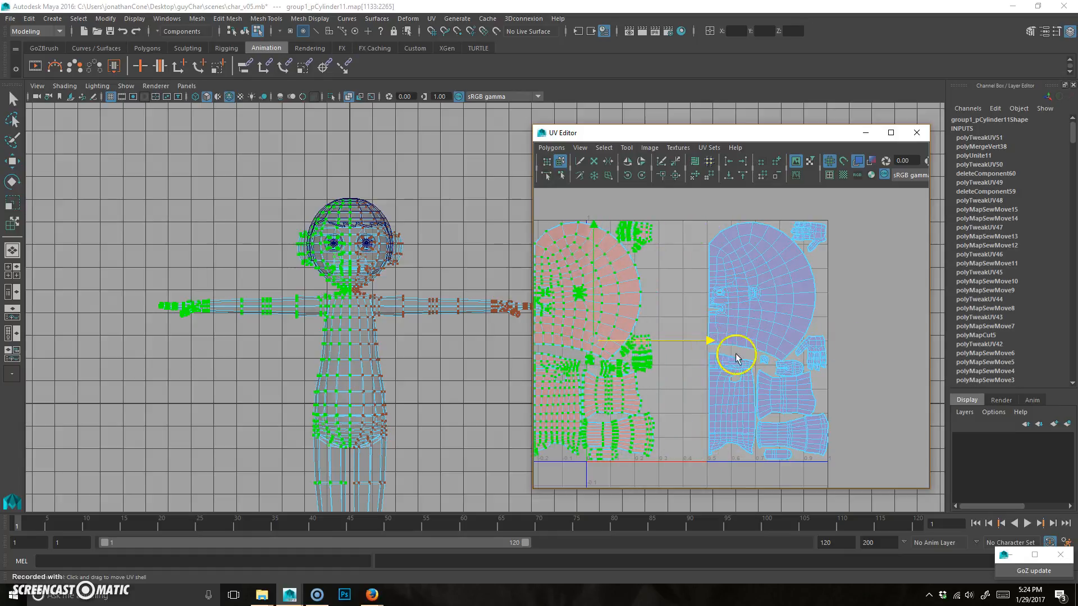
alt+middle_drag(734, 356, 746, 353)
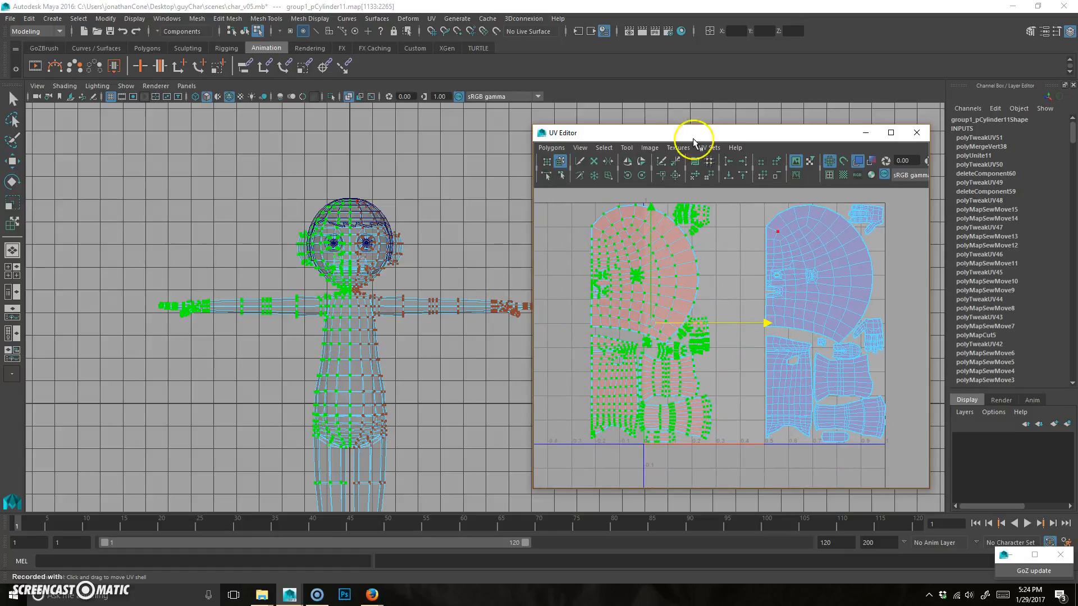
click(627, 163)
Shift the flipped shells horizontally until their centre edges sit right against those of the other half.
alt+right_drag(793, 373, 740, 318)
drag(742, 320, 773, 319)
alt+right_drag(727, 353, 620, 377)
drag(683, 286, 730, 208)
drag(796, 331, 829, 321)
alt+right_drag(829, 321, 911, 344)
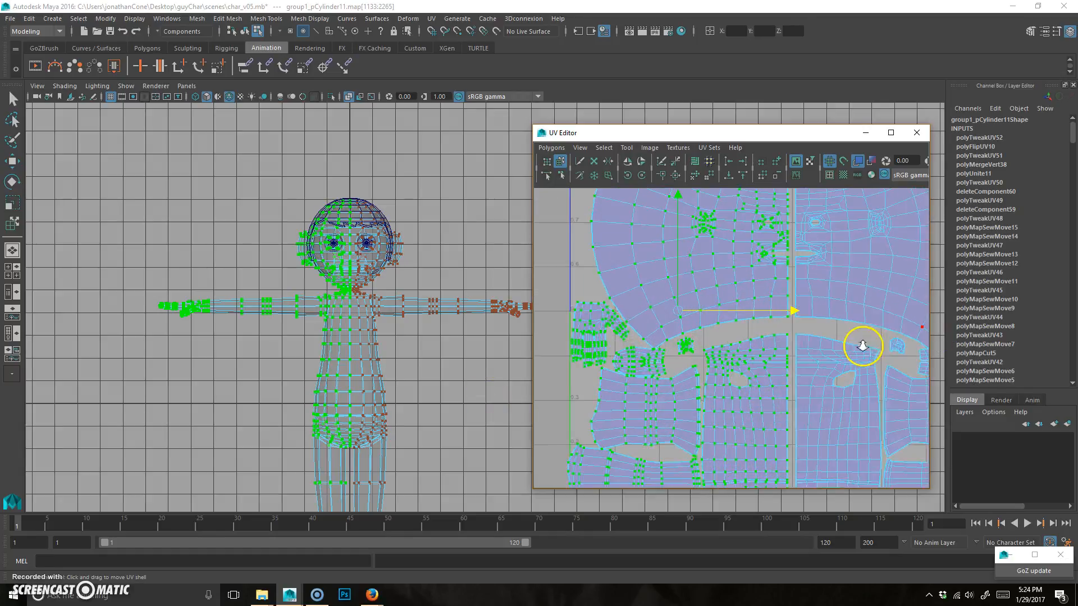
alt+middle_drag(863, 347, 772, 402)
alt+right_drag(646, 396, 770, 369)
drag(649, 383, 656, 386)
Set up edge selection with the Move tool at the centre seam between the two head shells.
alt+right_drag(671, 347, 511, 370)
alt+middle_drag(582, 388, 610, 418)
alt+right_drag(645, 341, 829, 318)
alt+middle_drag(830, 319, 805, 403)
click(775, 305)
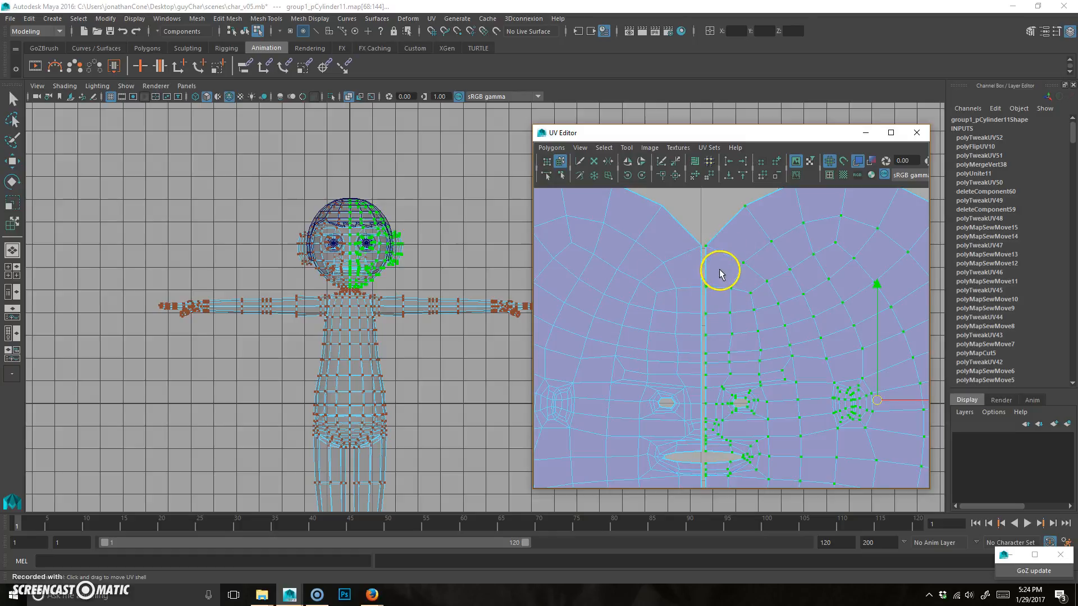
right_drag(719, 270, 724, 241)
click(704, 280)
shift+click(709, 305)
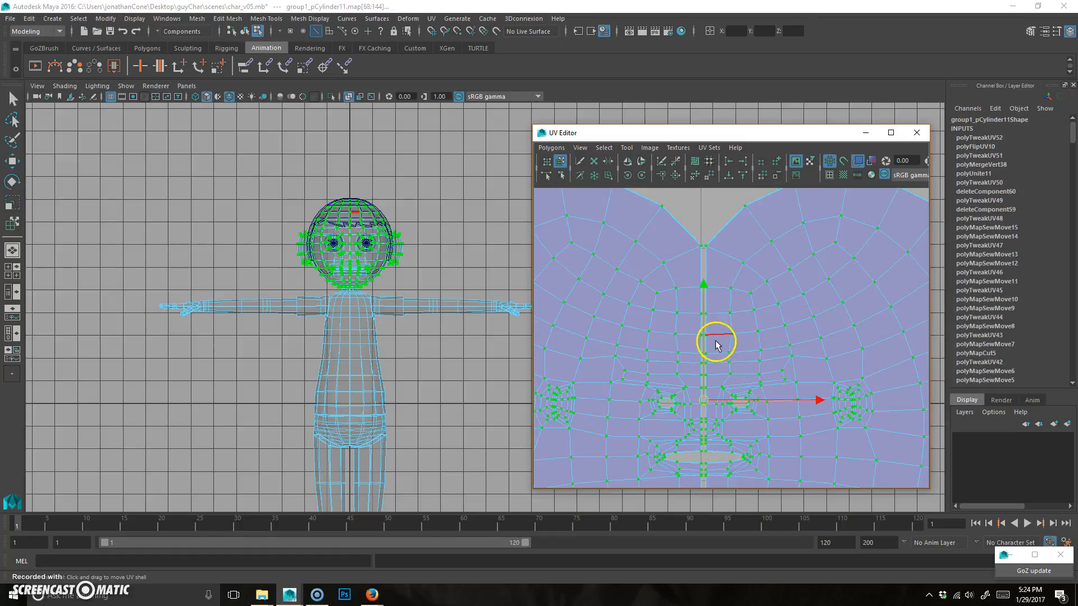
alt+middle_drag(716, 343, 716, 326)
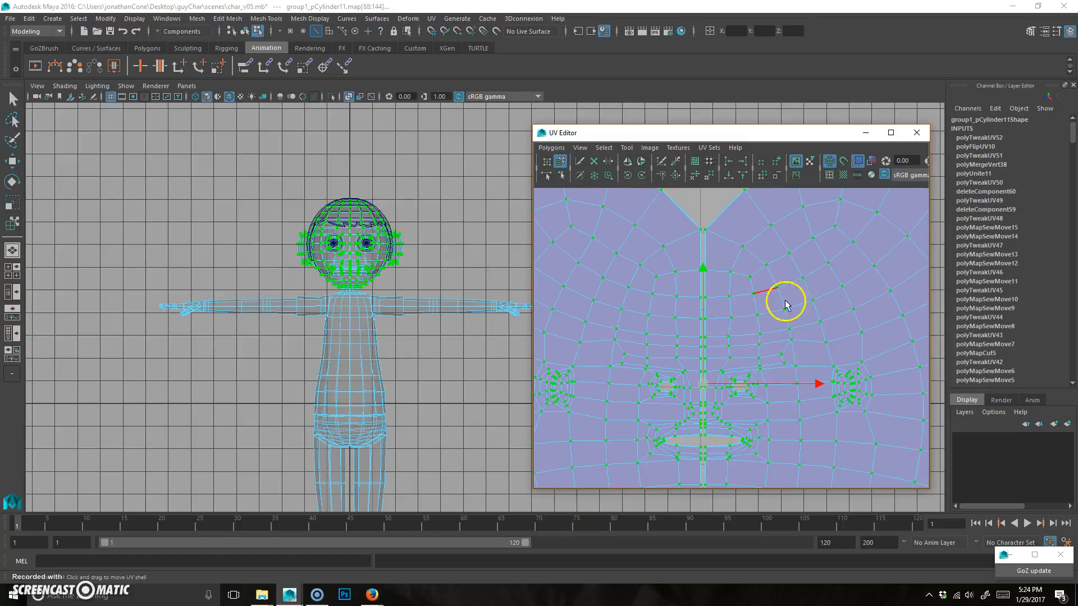
key(w)
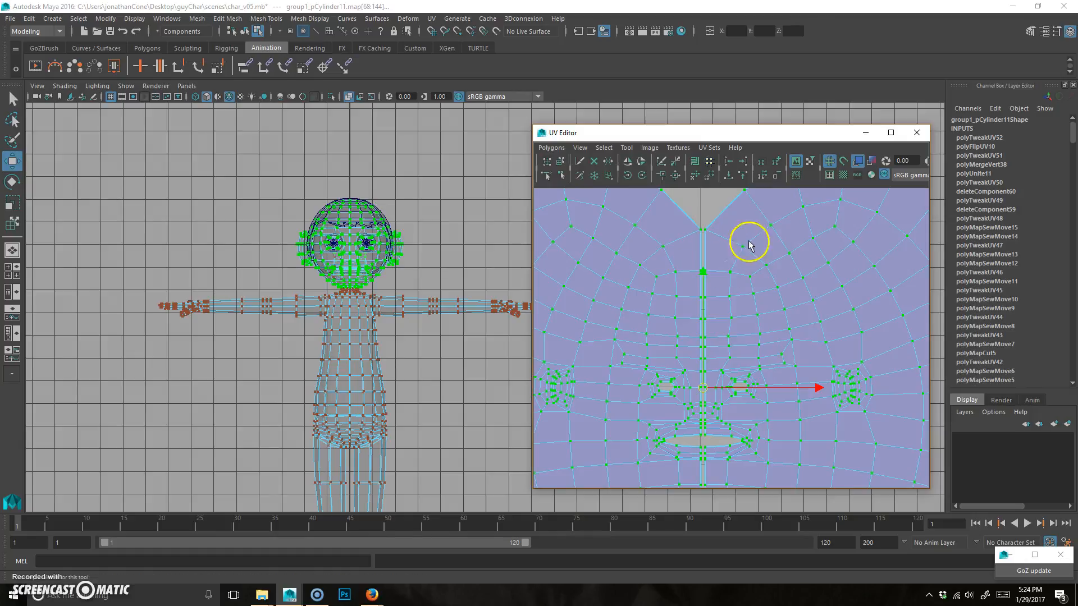
Select the centre-seam edges at the upper forehead, just below the notch between the head shells.
click(705, 257)
shift+click(707, 289)
shift+click(705, 312)
alt+middle_drag(720, 374, 721, 334)
alt+right_drag(613, 330, 710, 276)
Select the head's centre-seam edges from the forehead down past the eyes to the nose.
click(705, 288)
shift+click(697, 284)
shift+click(697, 297)
shift+click(696, 315)
shift+click(698, 340)
shift+click(703, 366)
shift+click(694, 376)
shift+click(696, 386)
shift+click(696, 394)
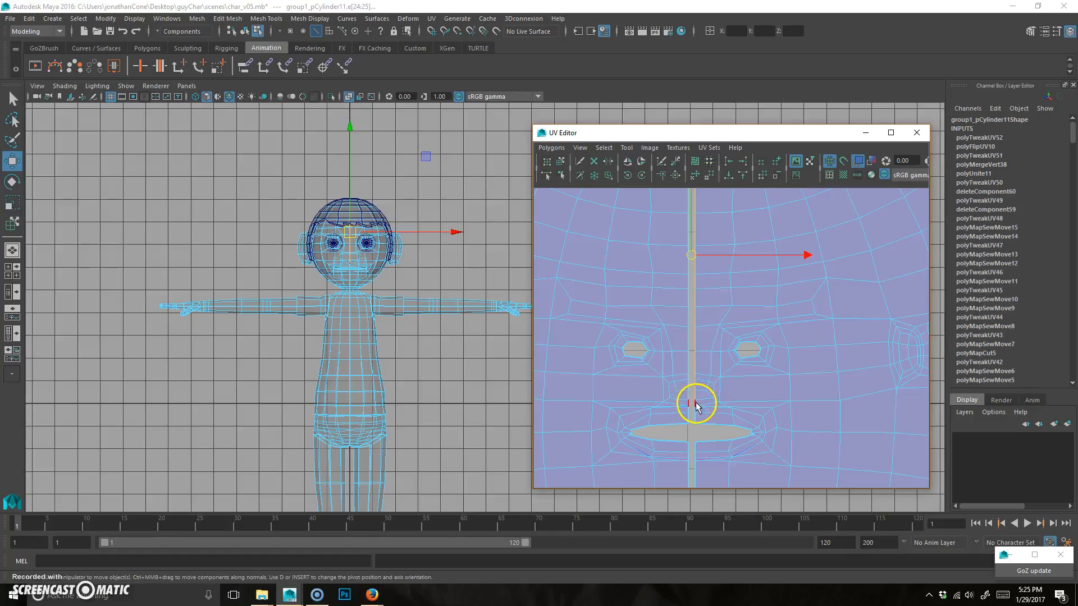
Add the small centre-seam edges between the nose and the mouth opening to the selection.
alt+right_drag(701, 422, 898, 415)
alt+middle_drag(726, 426, 756, 308)
alt+right_drag(757, 307, 1033, 300)
click(628, 260)
click(632, 313)
click(729, 357)
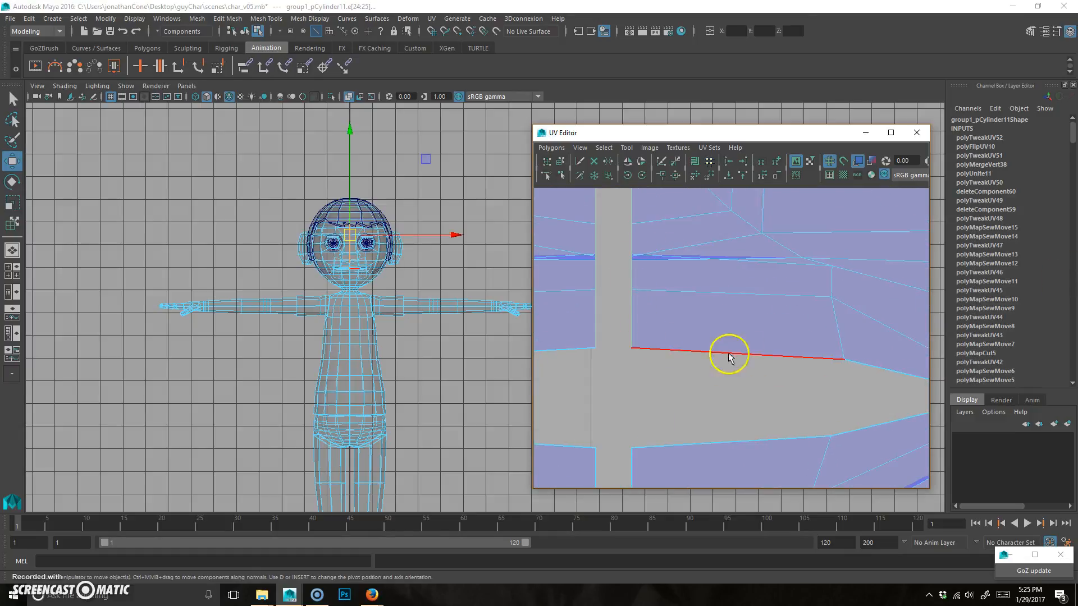
Add the centre-seam edges from below the mouth to the lower border of the head shells.
alt+middle_drag(701, 418, 730, 188)
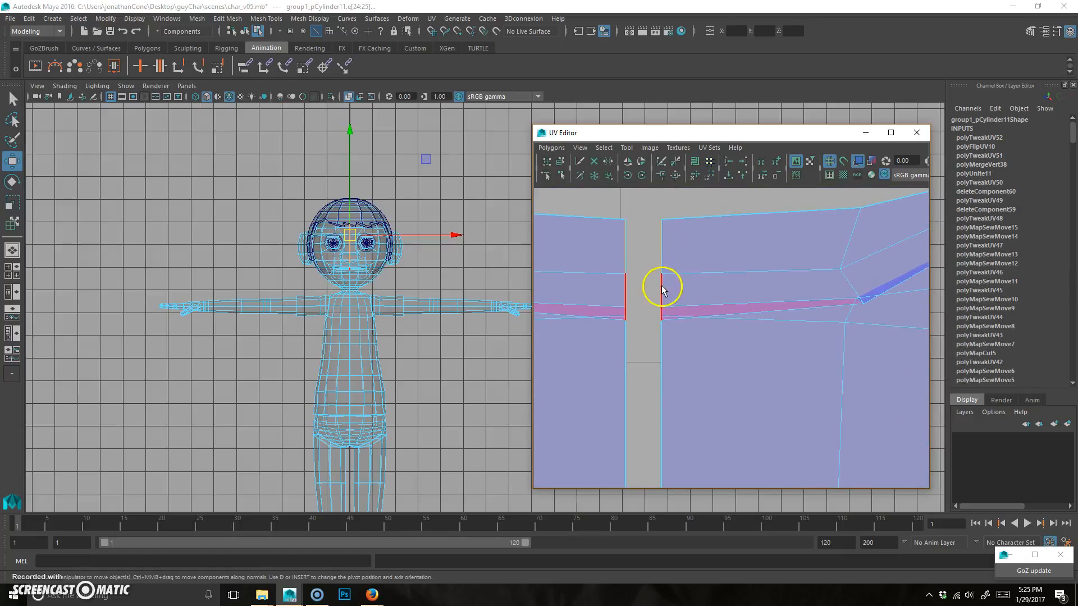
shift+click(658, 359)
alt+right_drag(775, 365, 633, 348)
alt+middle_drag(756, 376, 749, 239)
alt+middle_drag(787, 373, 782, 284)
alt+middle_drag(760, 247, 773, 382)
shift+click(711, 311)
alt+middle_drag(786, 445, 772, 259)
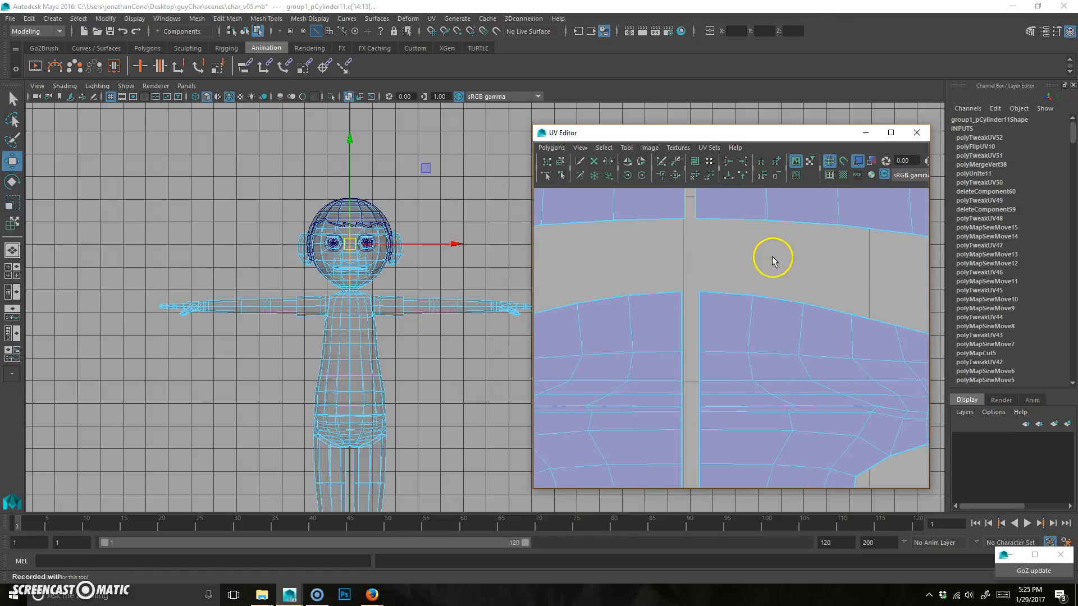
Add the centre-seam edges at the neck and upper chest of the torso shells to the selection.
shift+click(700, 328)
alt+middle_drag(709, 434, 733, 316)
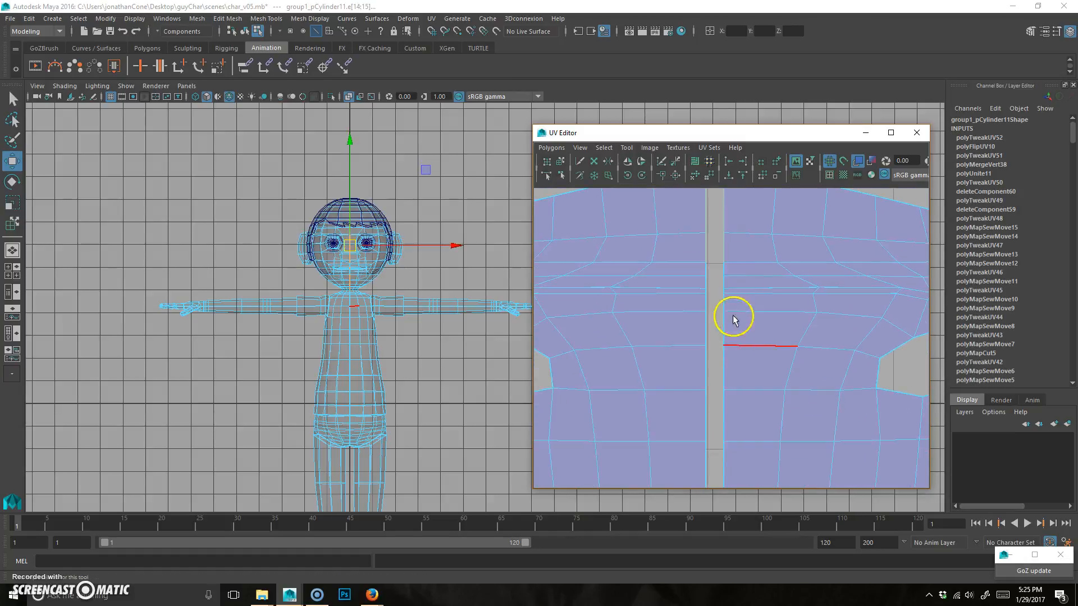
shift+click(725, 269)
shift+click(722, 285)
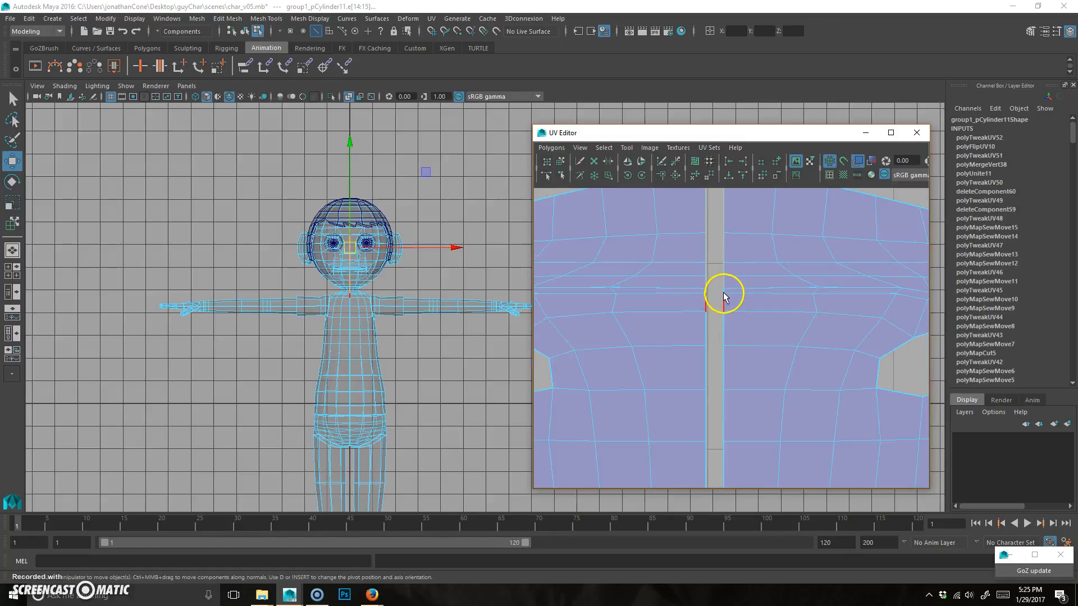
shift+click(724, 301)
shift+click(724, 328)
Extend the edge selection down the torso's centre seam from the armhole level through the belly.
alt+right_drag(849, 401, 668, 437)
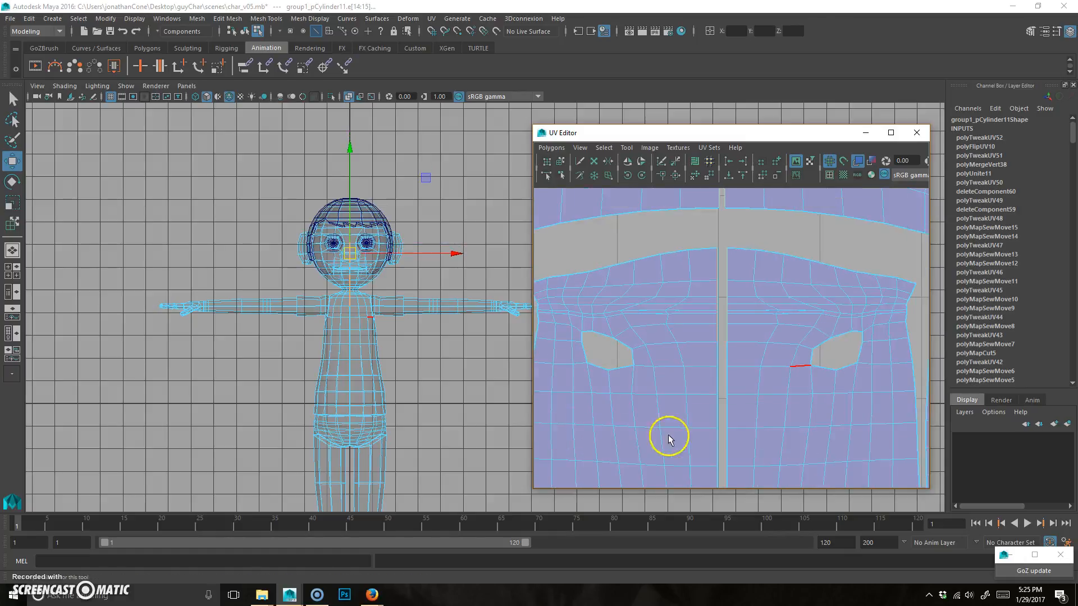
alt+middle_drag(668, 436, 678, 350)
shift+click(738, 247)
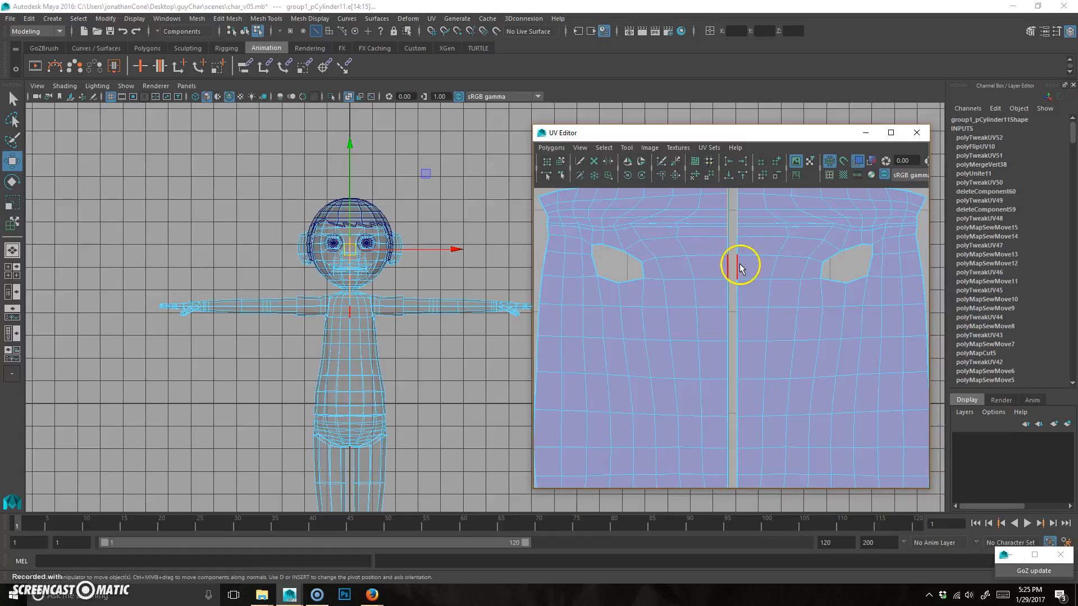
shift+click(745, 293)
shift+click(741, 359)
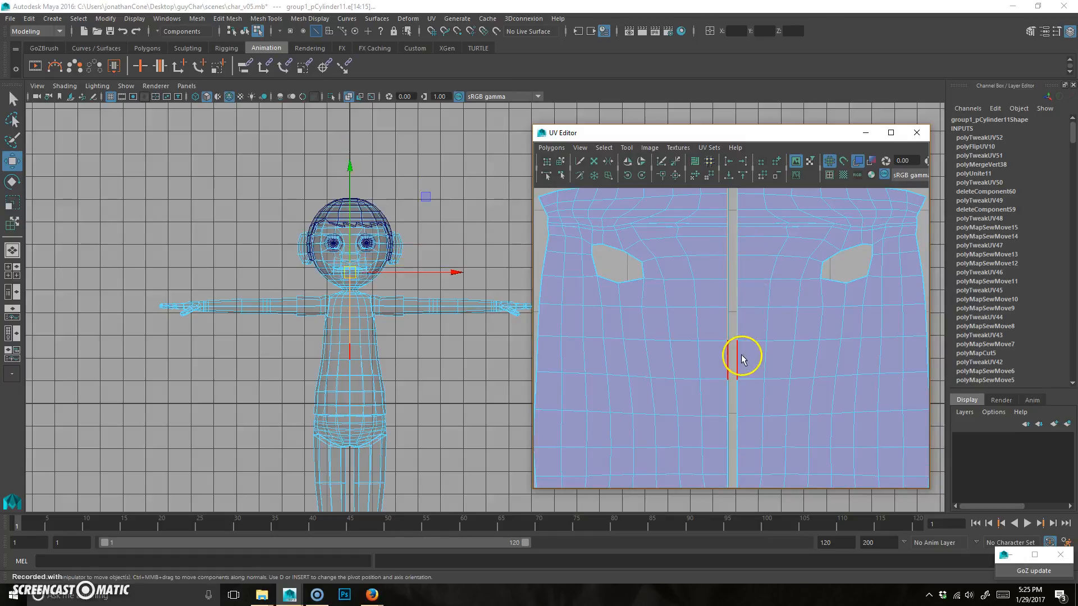
shift+click(736, 392)
shift+click(736, 471)
shift+click(740, 486)
Add the remaining centre-seam edges of the lower torso down to the crotch tip.
alt+middle_drag(801, 465, 779, 244)
scroll(681, 272, up, 5)
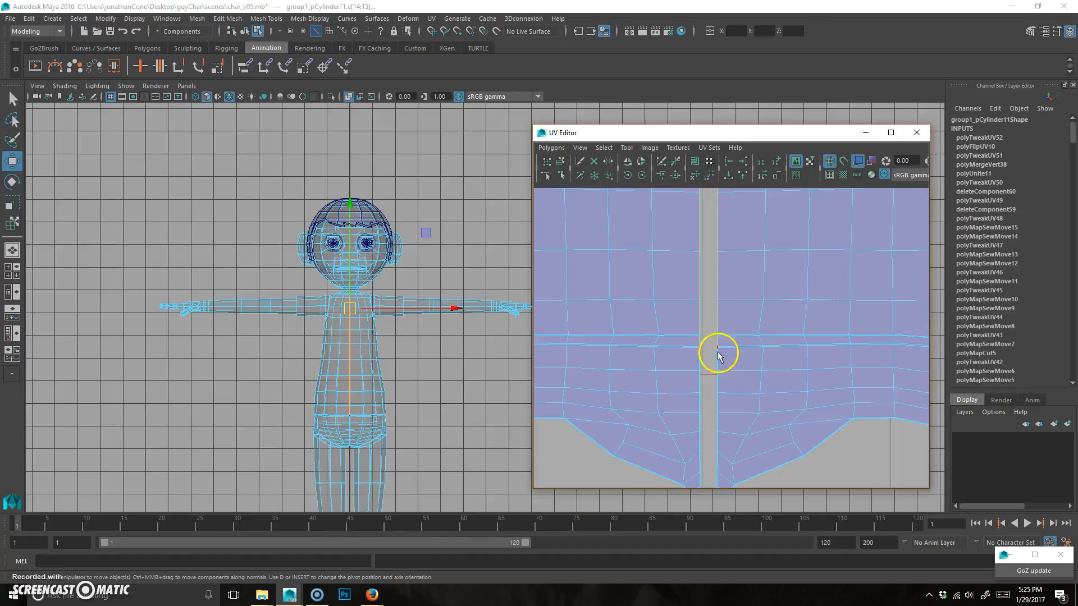
click(719, 416)
click(717, 459)
alt+right_drag(776, 409, 616, 443)
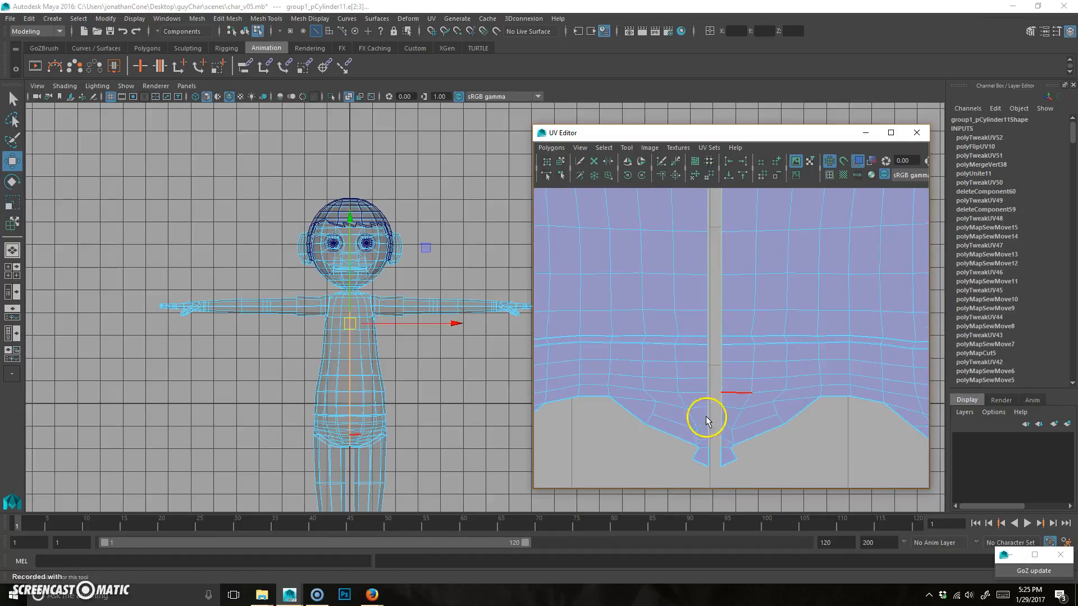
alt+middle_drag(713, 442, 716, 406)
Join the head and torso halves along the selected seam with Move and Sew UV Edges, and clear the selection.
alt+right_drag(735, 337, 477, 322)
alt+middle_drag(775, 221, 774, 337)
alt+right_drag(775, 336, 647, 322)
alt+middle_drag(647, 321, 595, 328)
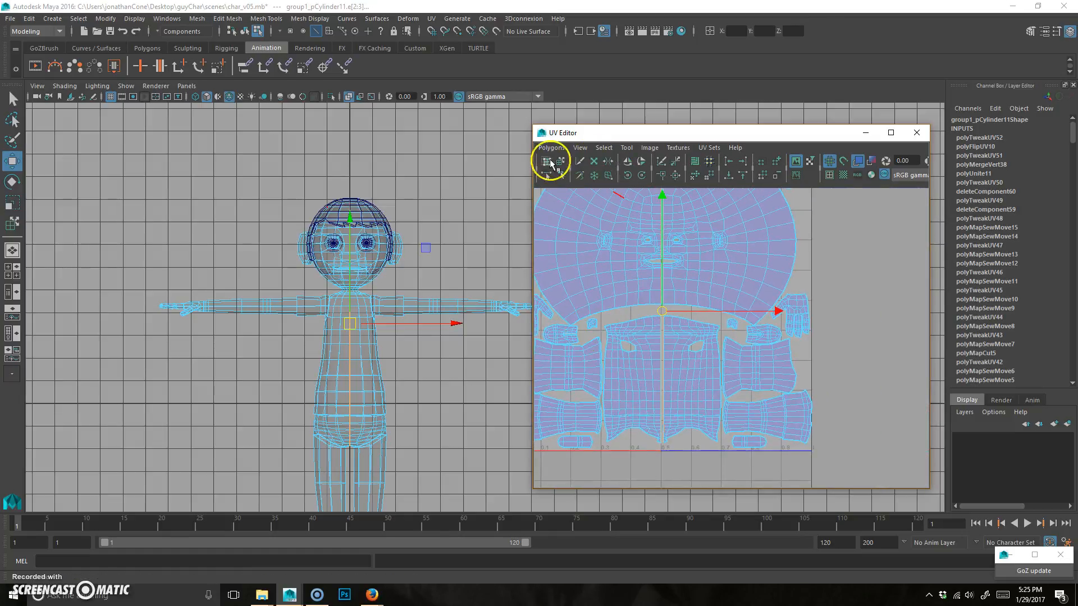
click(552, 148)
click(591, 528)
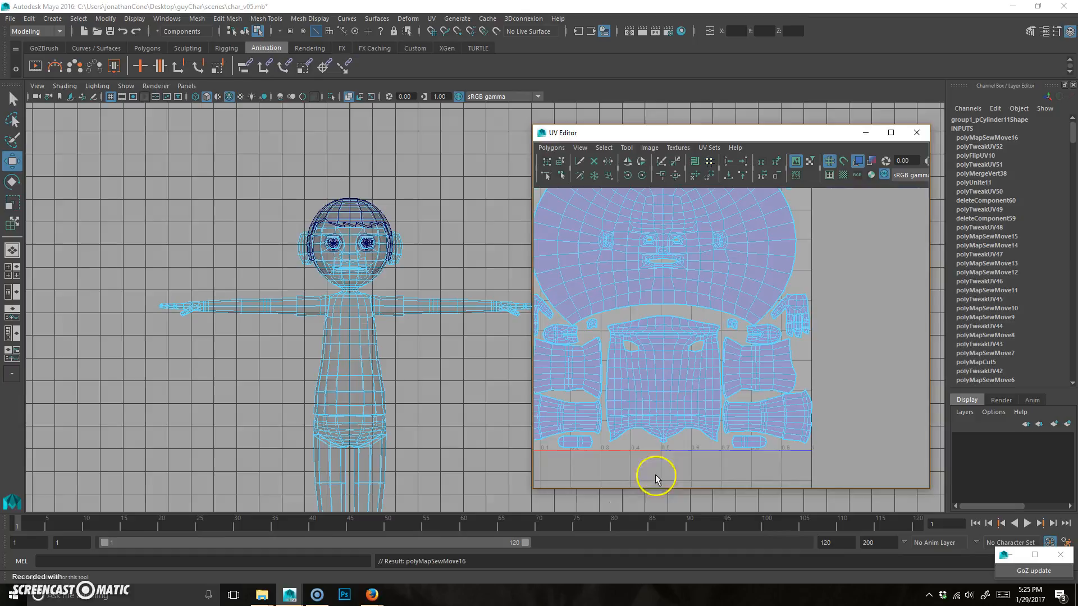
alt+right_drag(767, 264, 633, 320)
alt+middle_drag(632, 320, 617, 345)
click(813, 250)
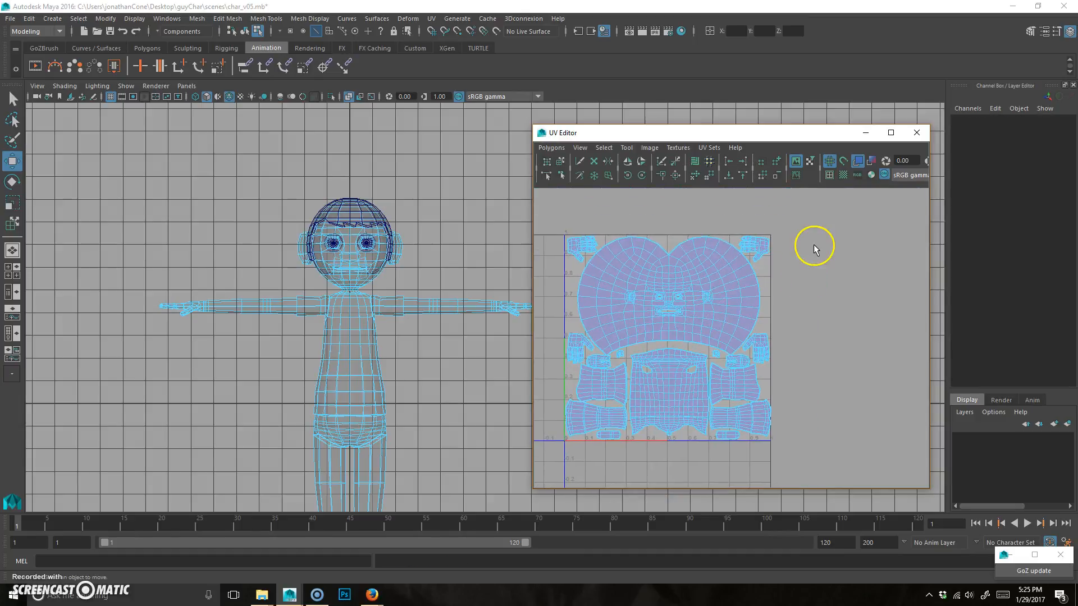
Return to object mode in a full-size perspective view of the character, with the UV Editor placed beside it.
key(space)
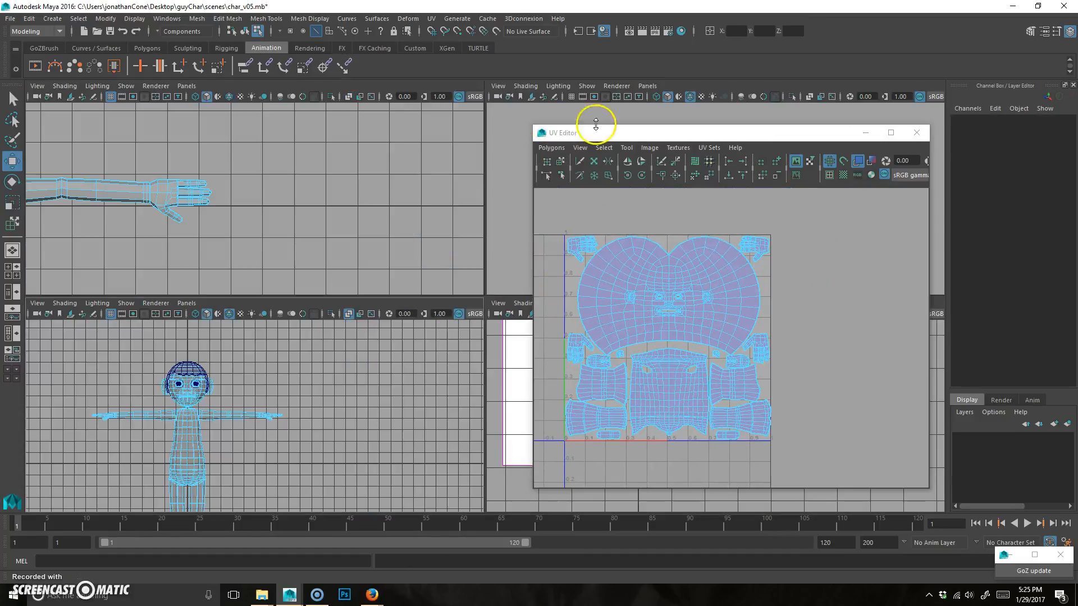
drag(672, 131, 1077, 168)
key(space)
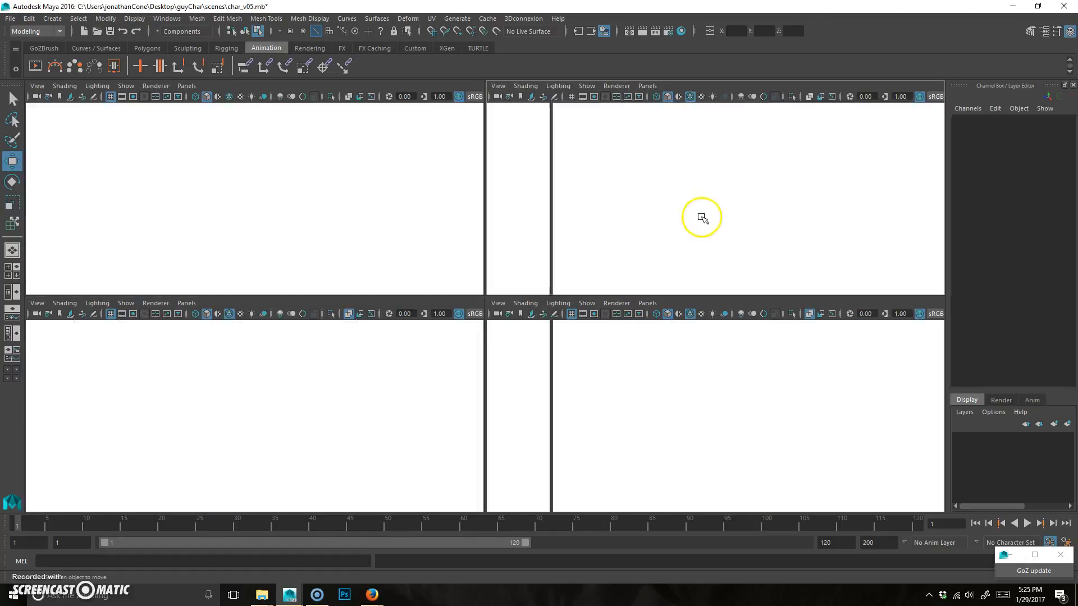
right_drag(478, 264, 522, 228)
click(617, 345)
alt+drag(682, 280, 611, 297)
alt+right_drag(543, 298, 573, 300)
alt+middle_drag(601, 298, 632, 301)
drag(1077, 169, 854, 150)
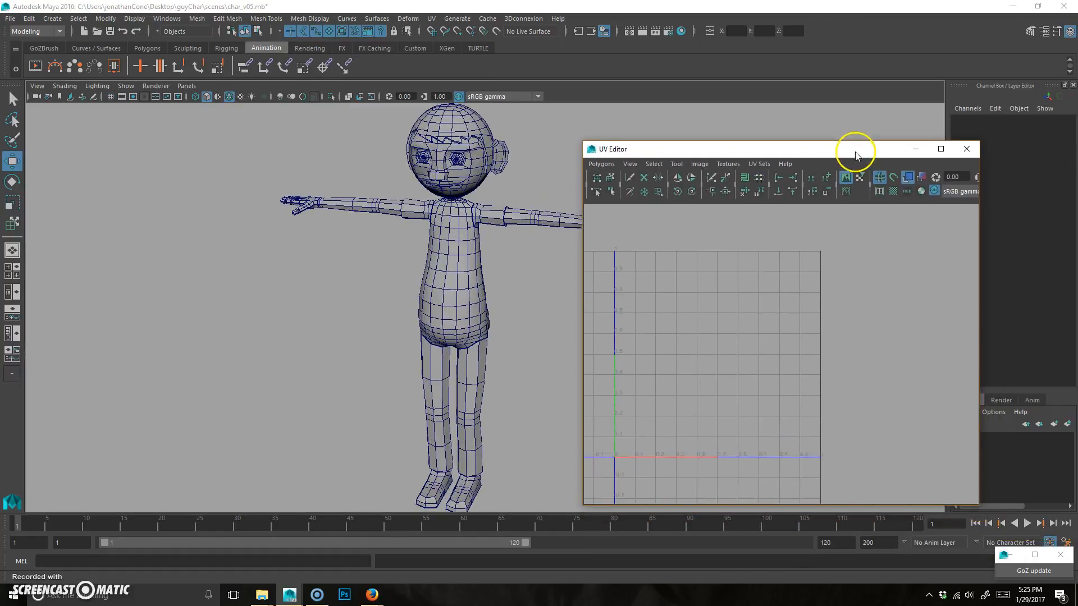
Select the body mesh, examine its complete UV layout, and deselect it.
click(445, 288)
scroll(691, 346, down, 2)
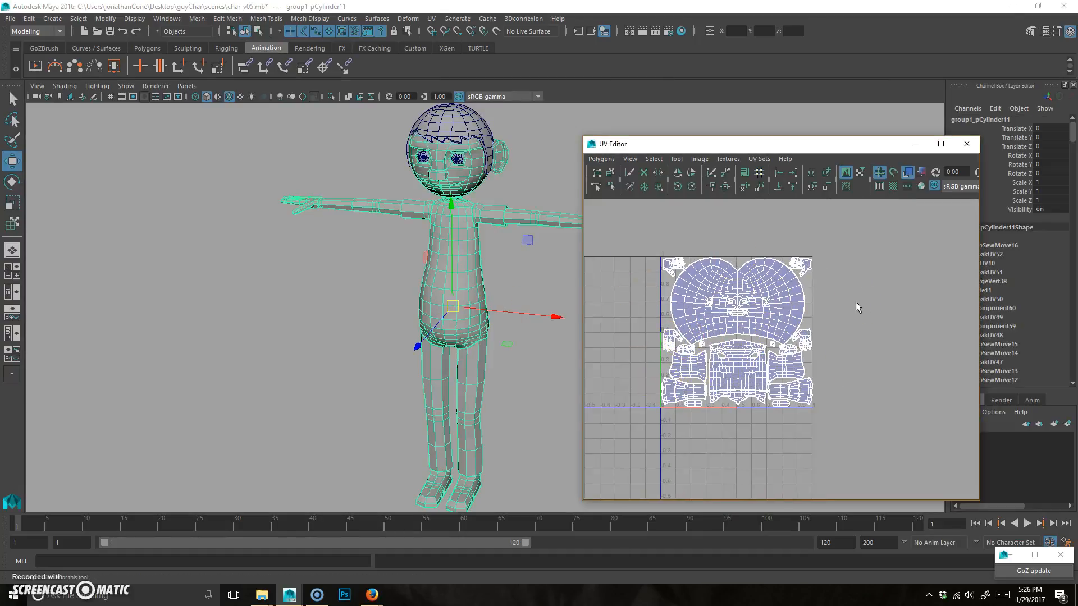
alt+right_drag(668, 423, 882, 371)
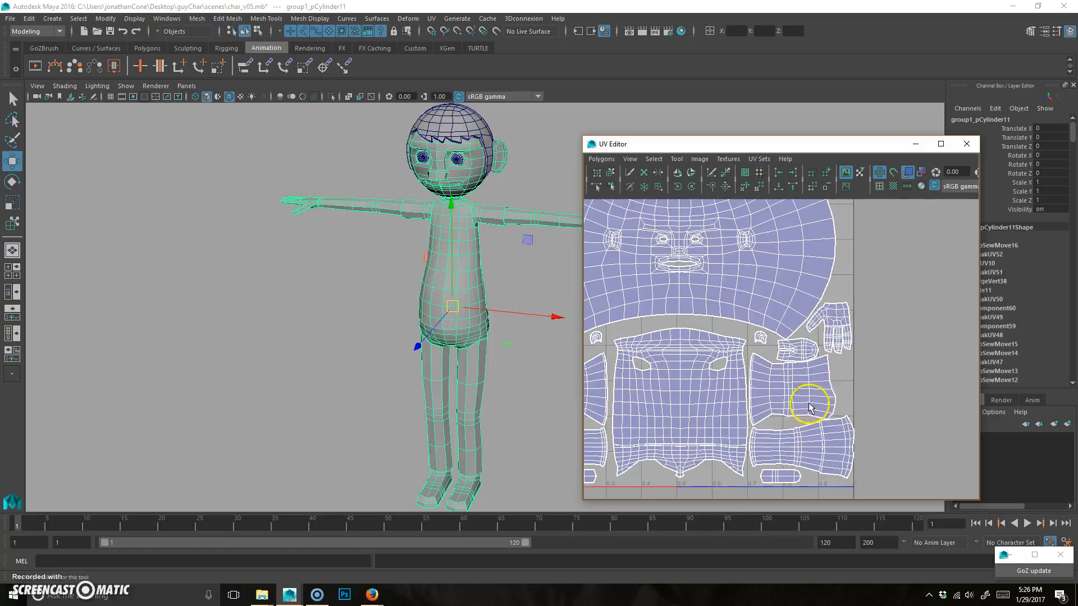
alt+middle_drag(808, 406, 871, 435)
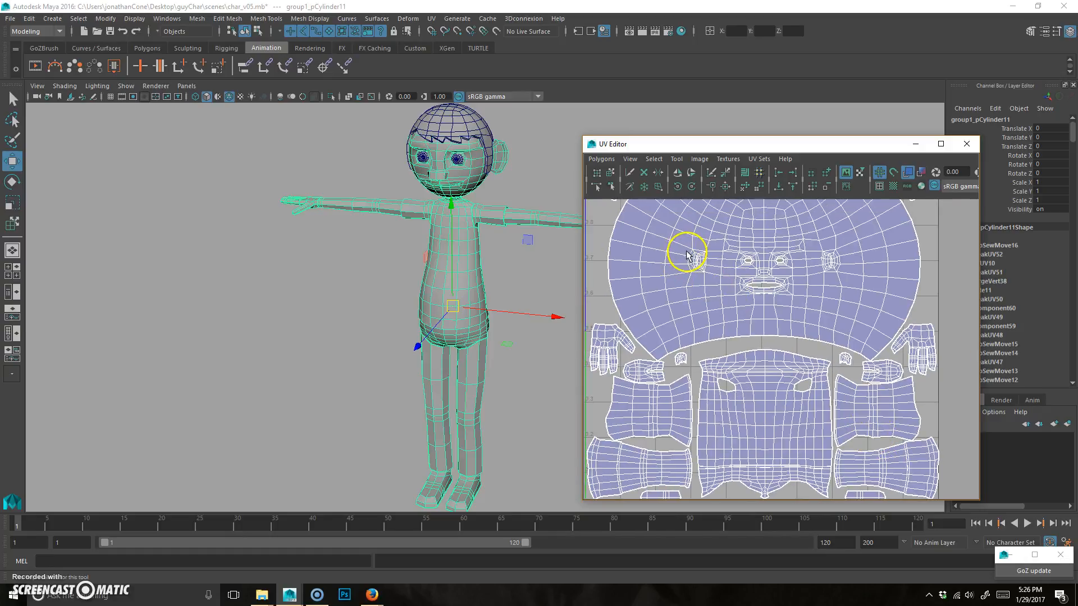
alt+right_drag(763, 349, 753, 327)
alt+middle_drag(753, 326, 729, 323)
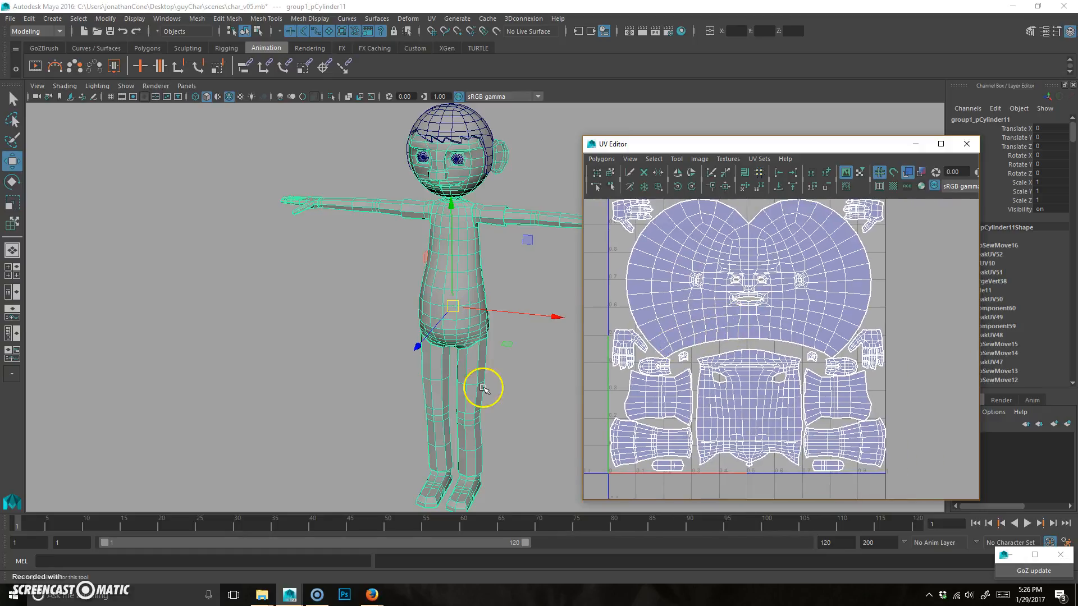
alt+drag(509, 396, 476, 366)
click(498, 360)
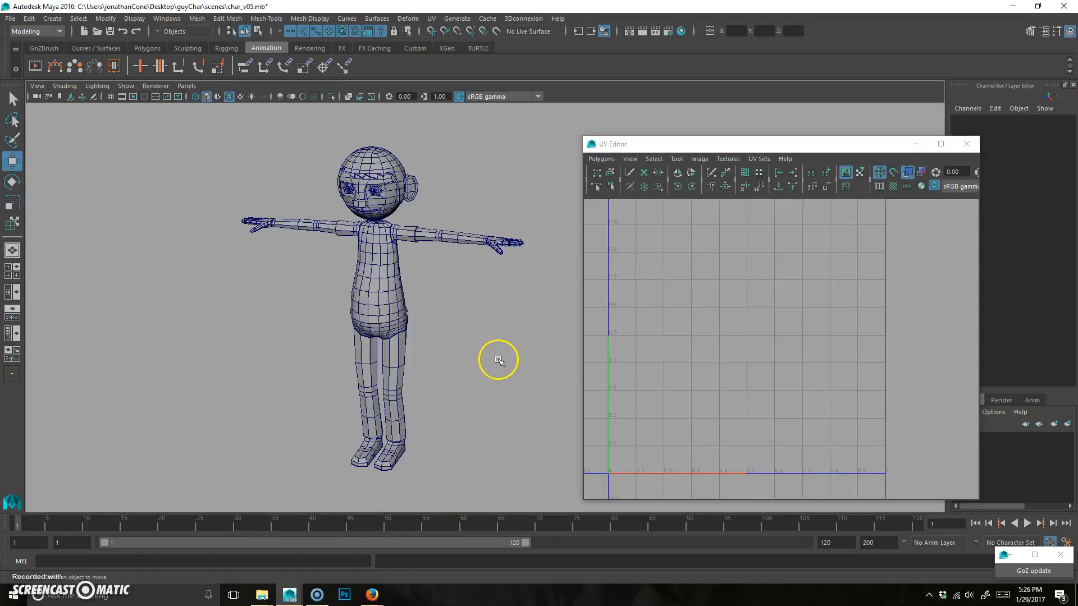
Apply Automatic UV mapping to the hair mesh and reselect it in object mode.
click(385, 163)
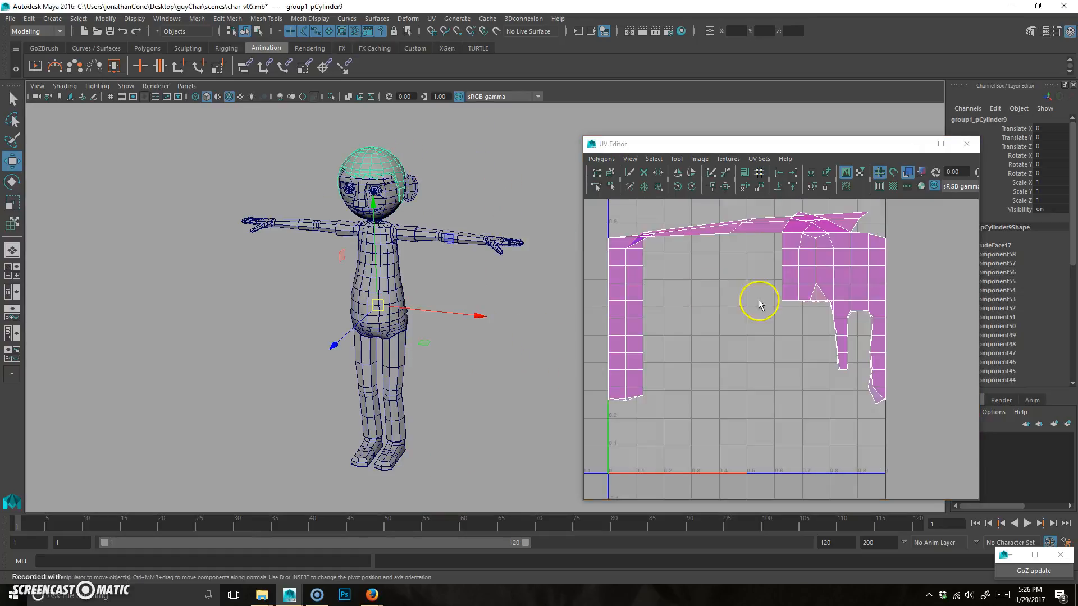
click(430, 18)
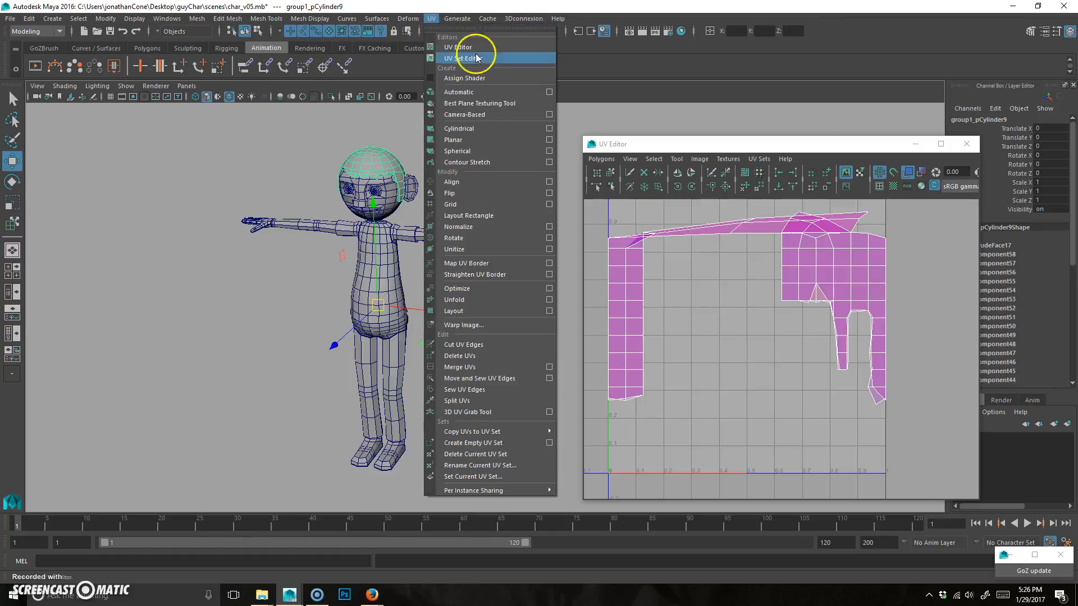
click(473, 92)
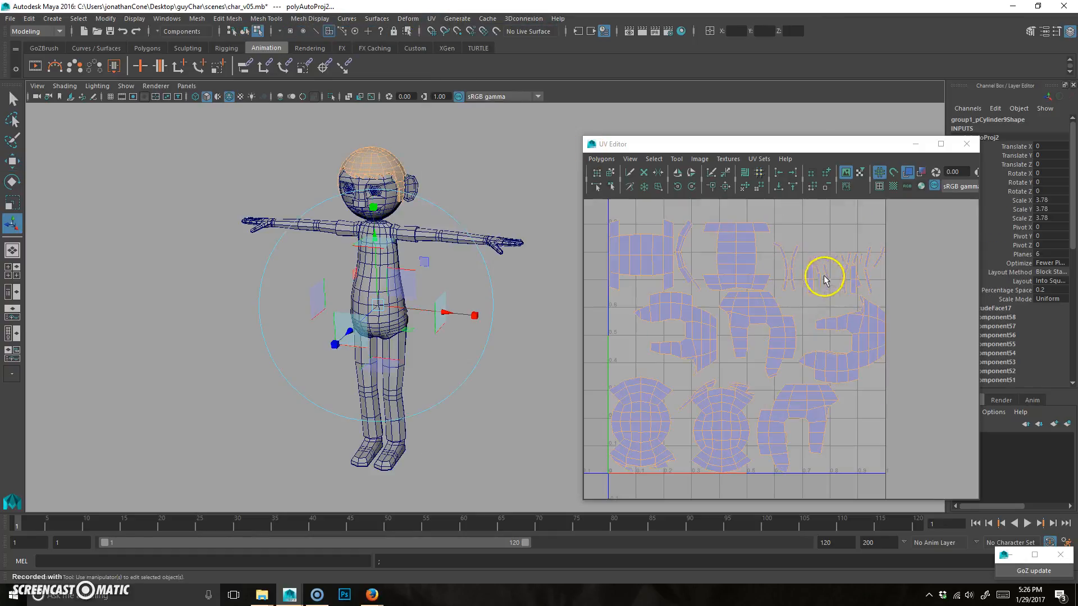
click(497, 177)
key(F8)
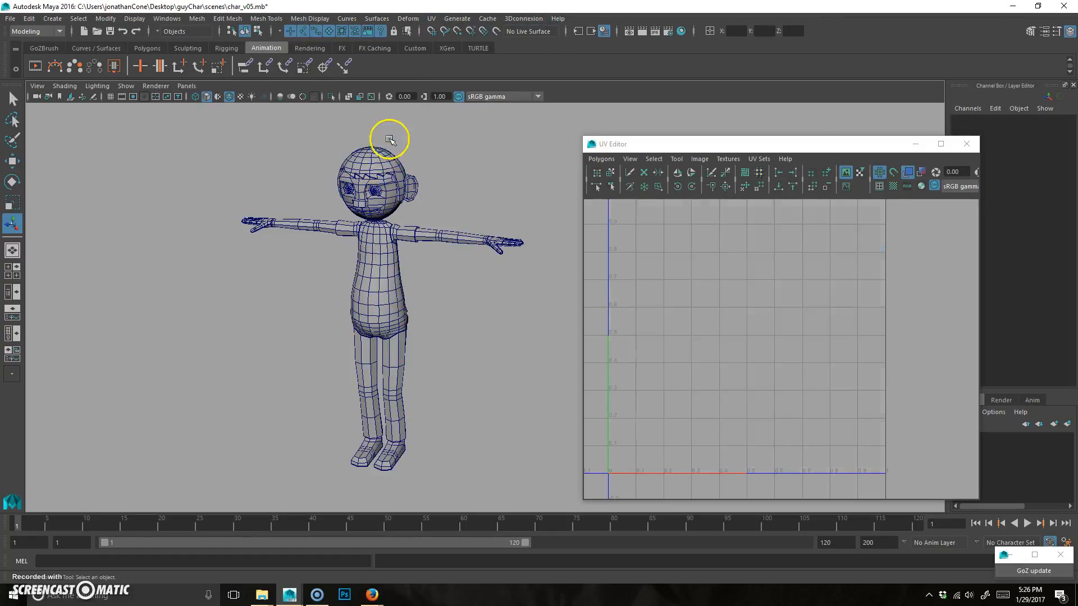
click(375, 160)
alt+drag(421, 357, 452, 340)
Save the scene as a new version named char_v06.mb.
key(ctrl+shift+s)
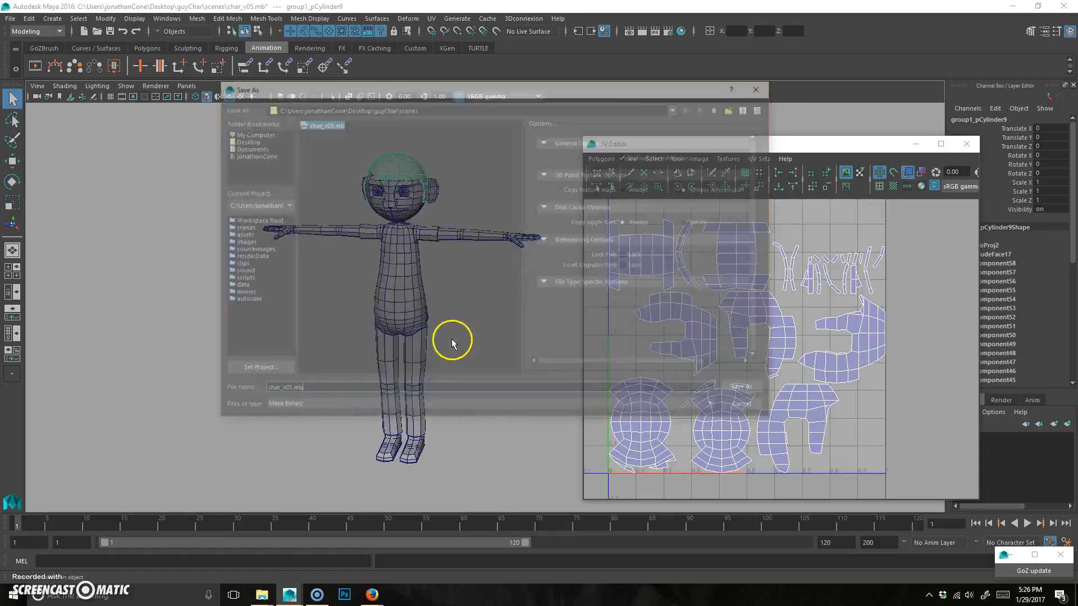
key(BackSpace)
key(BackSpace)
key(BackSpace)
key(BackSpace)
text(6.mb)
key(Return)
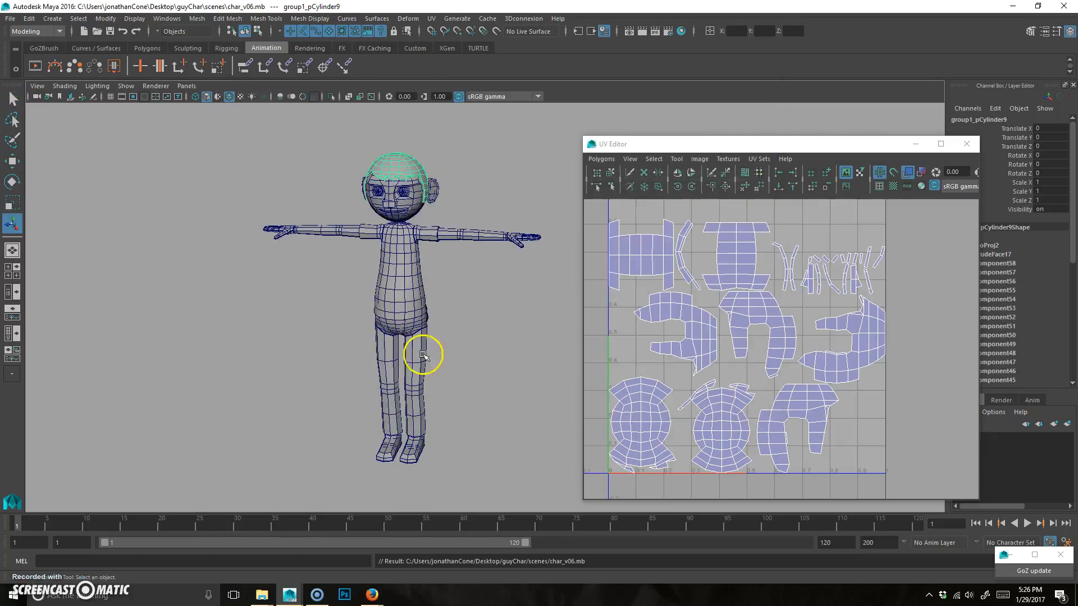